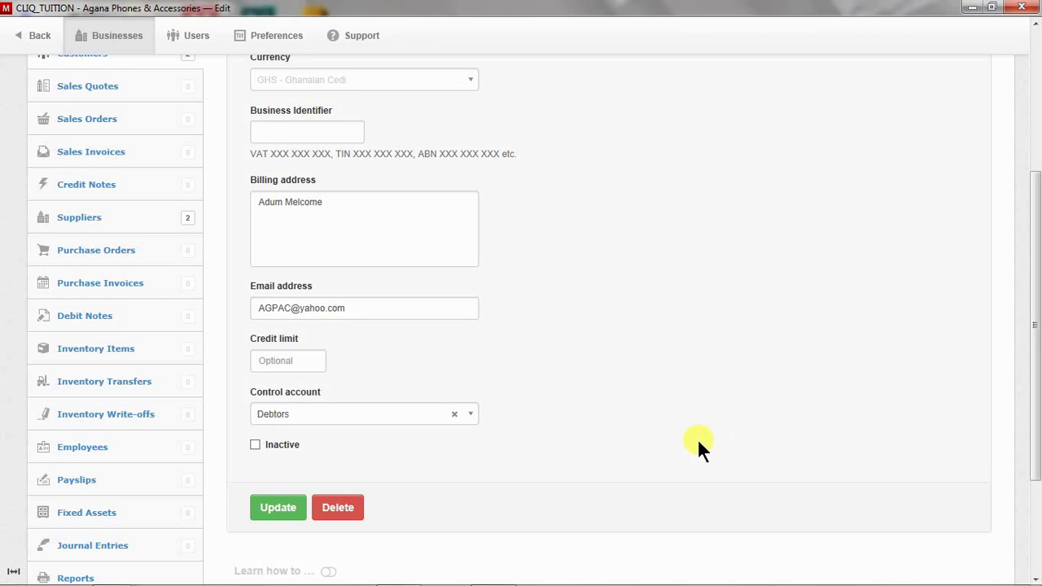
Scroll through the Agana Phones & Accessories customer edit form down to its bottom
scroll(698, 439, down, 3)
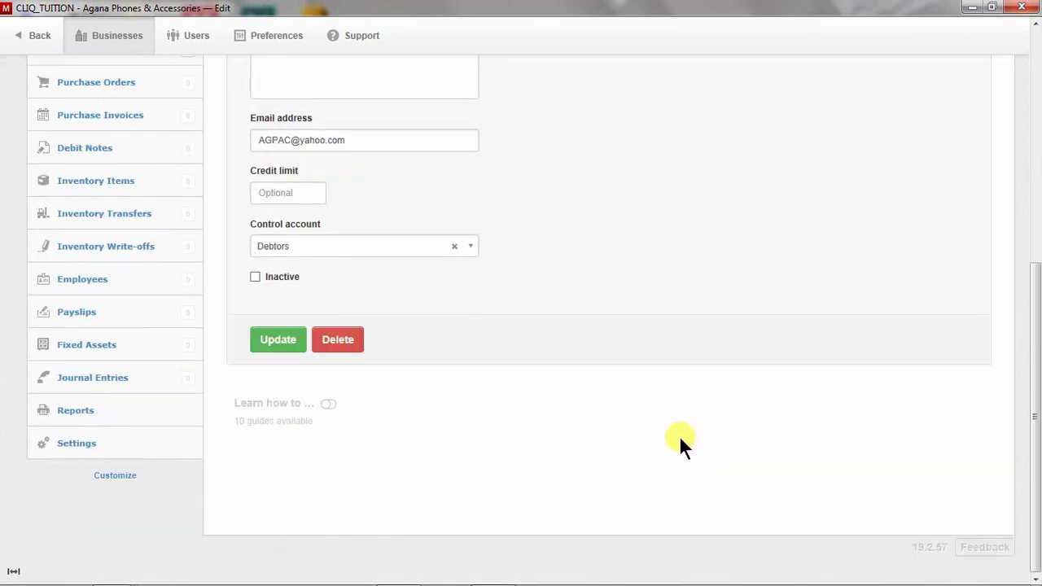
scroll(679, 430, up, 6)
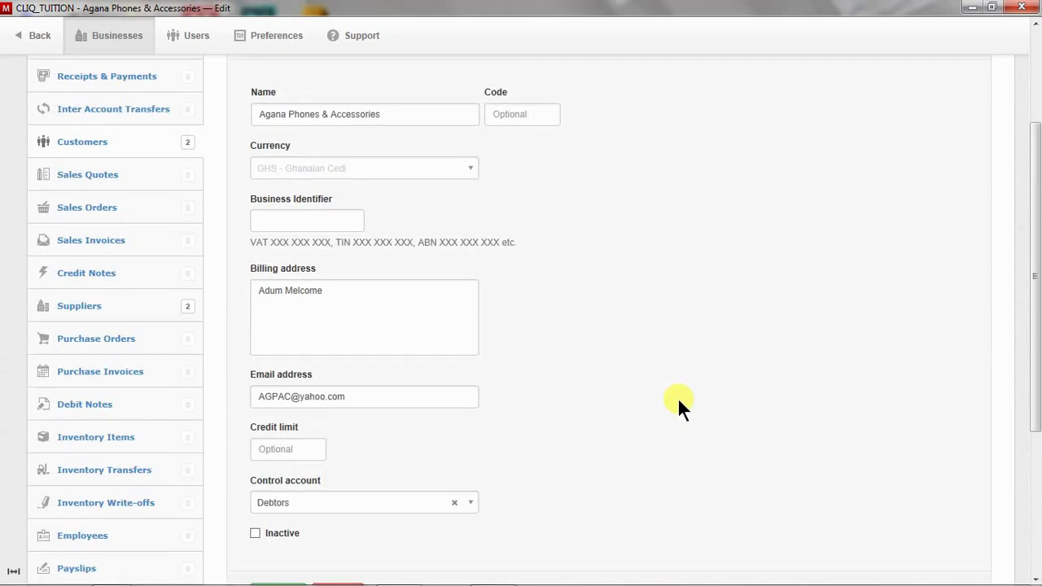
scroll(677, 397, down, 1)
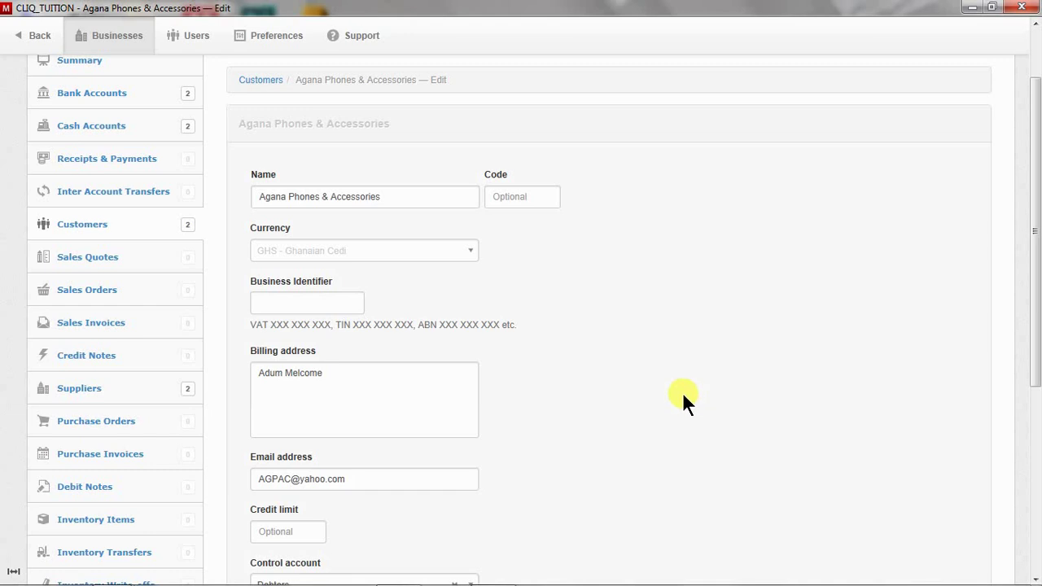
scroll(683, 399, down, 5)
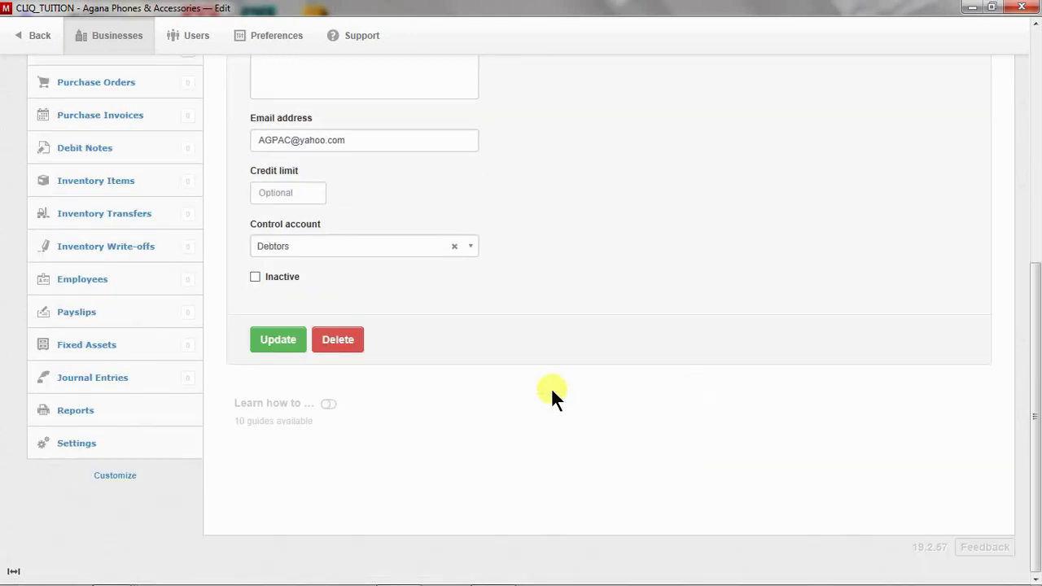
Save the Agana Phones & Accessories customer, reopen it, save again, and review the Customers list
click(275, 340)
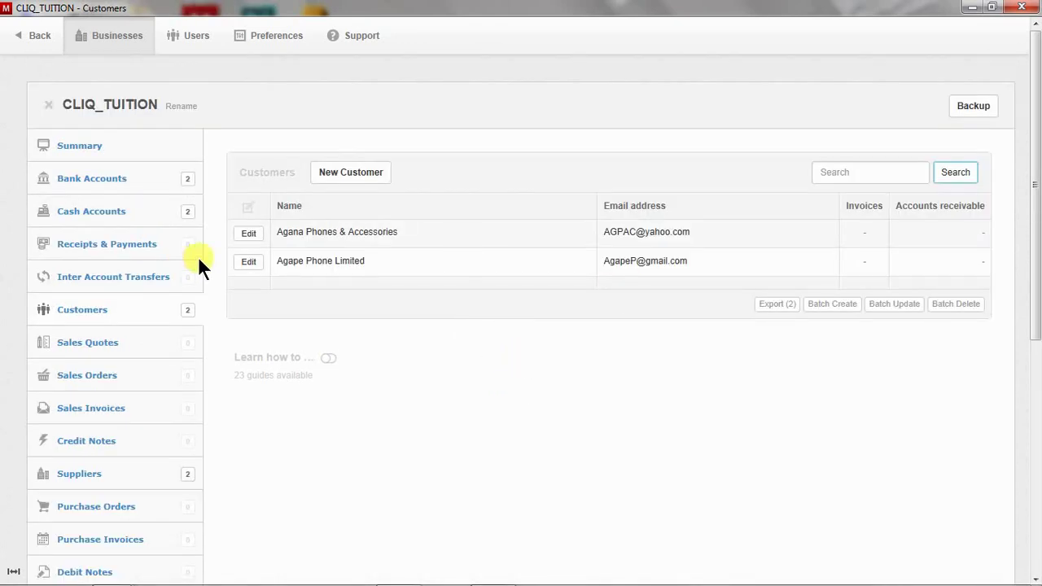
click(250, 234)
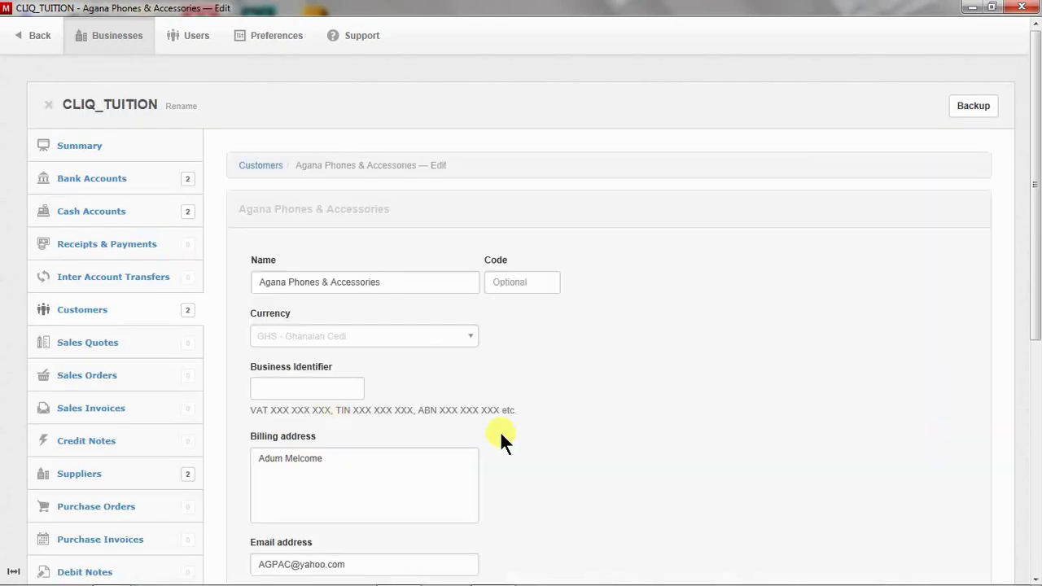
scroll(488, 427, down, 4)
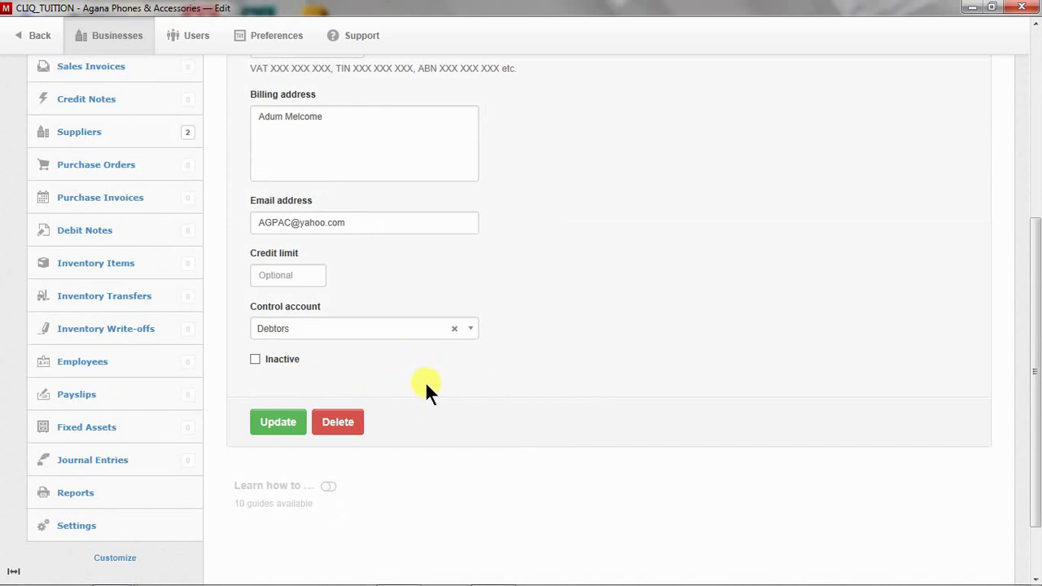
click(269, 423)
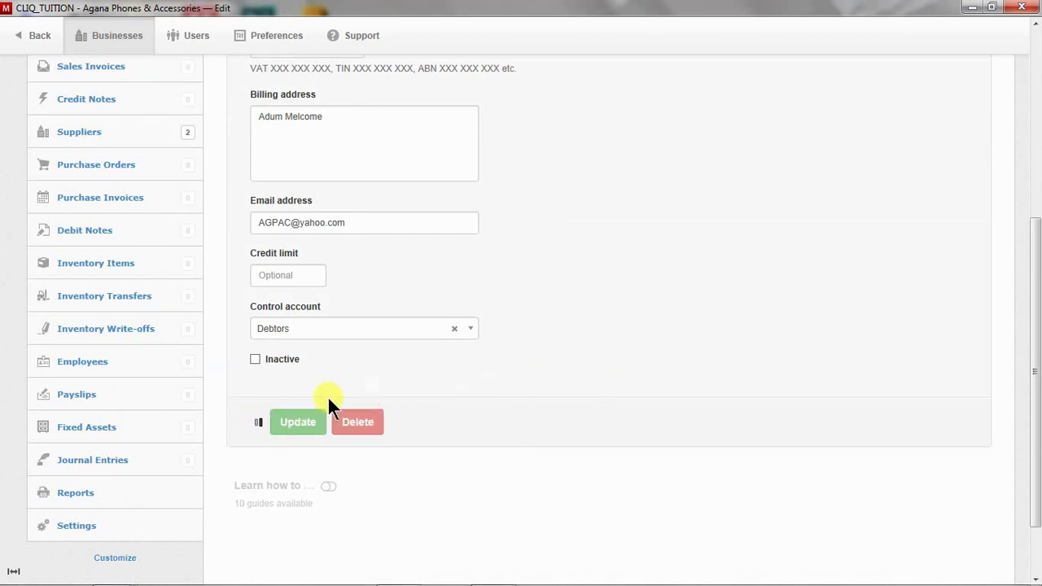
scroll(465, 375, down, 2)
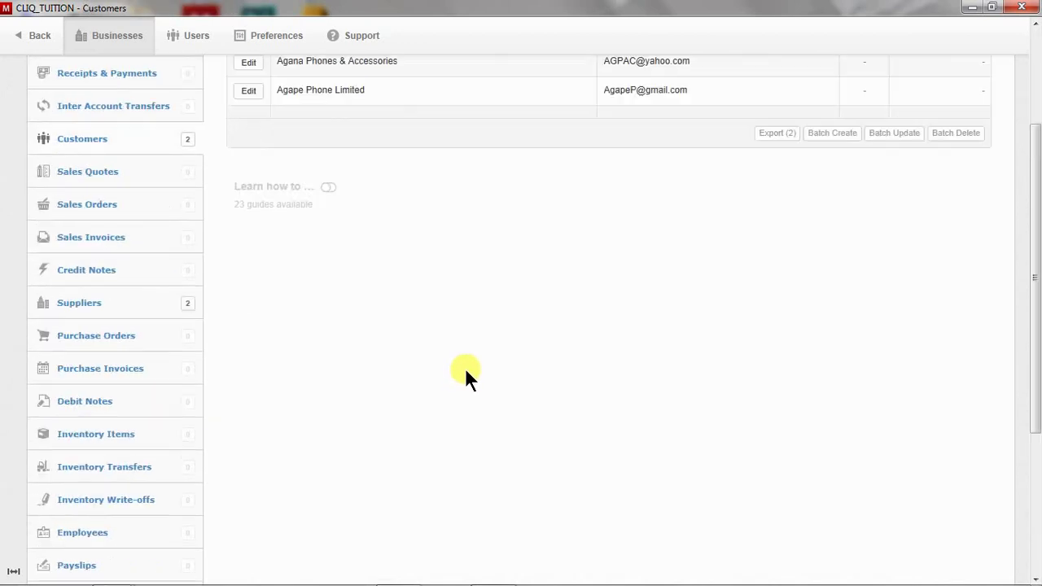
scroll(483, 371, up, 2)
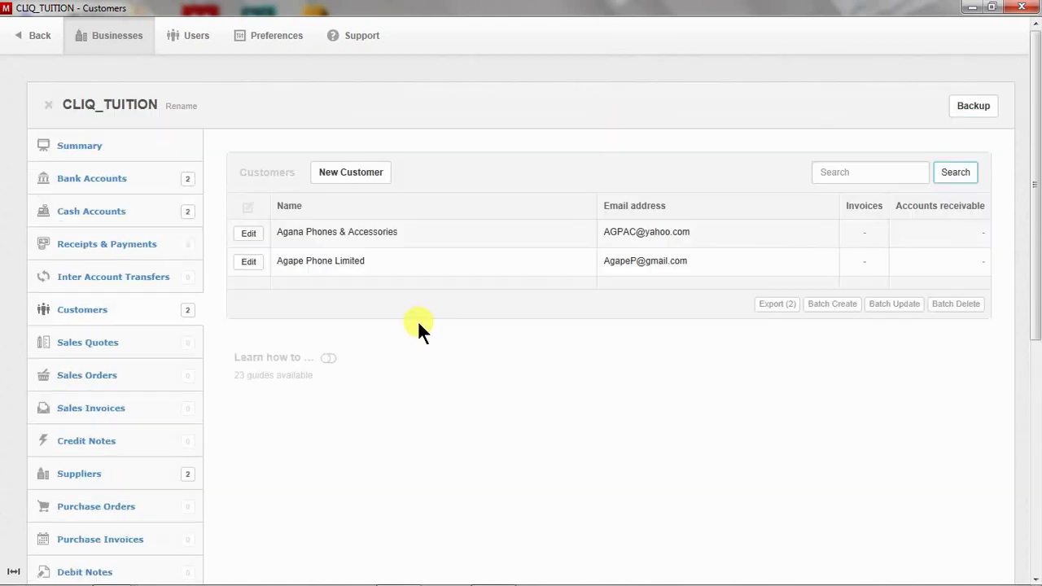
scroll(364, 340, down, 1)
scroll(364, 341, down, 3)
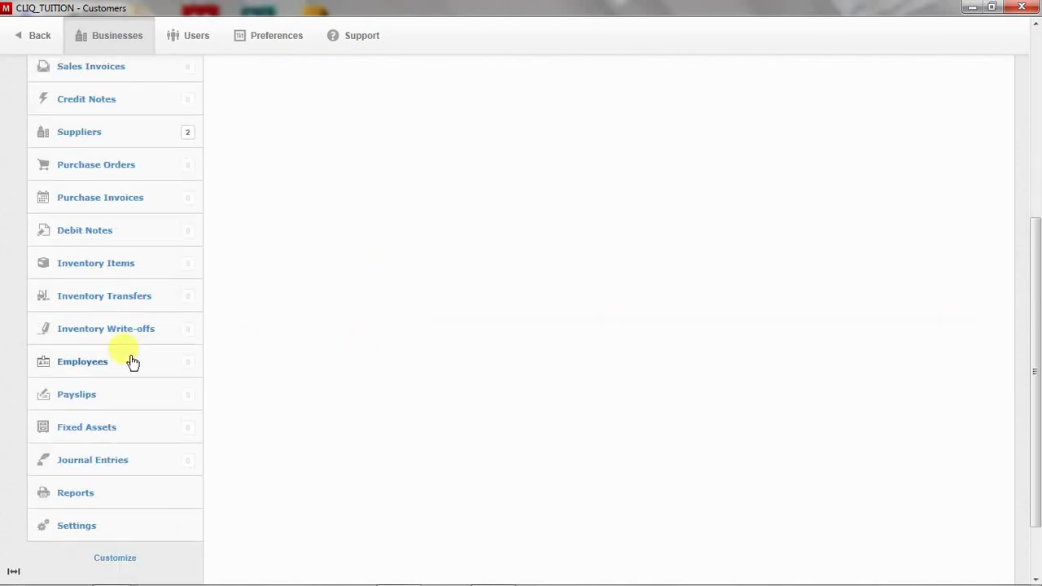
From the Suppliers page, go to the business Settings and its Custom Fields page
click(132, 137)
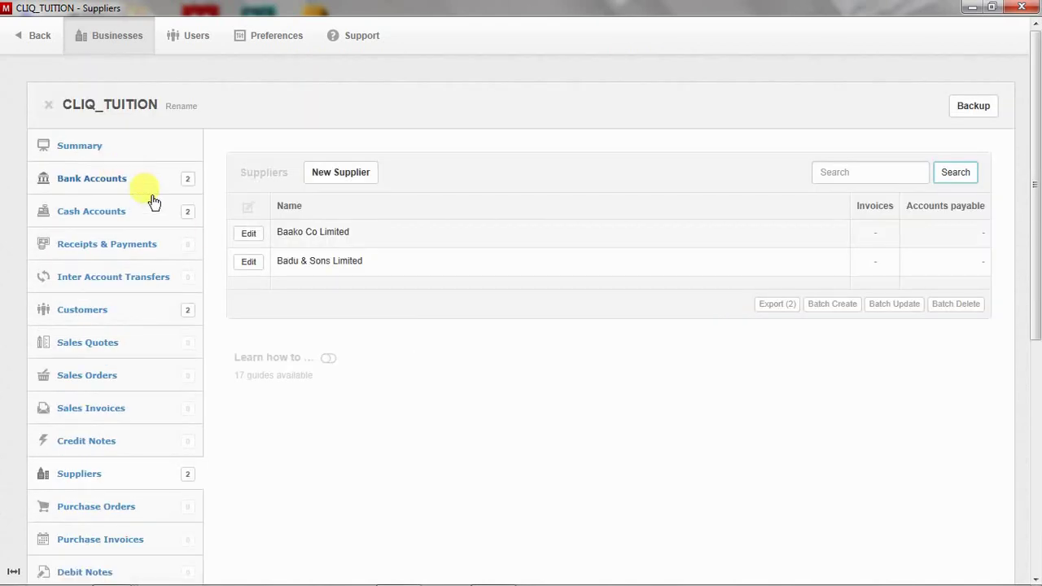
scroll(336, 325, down, 5)
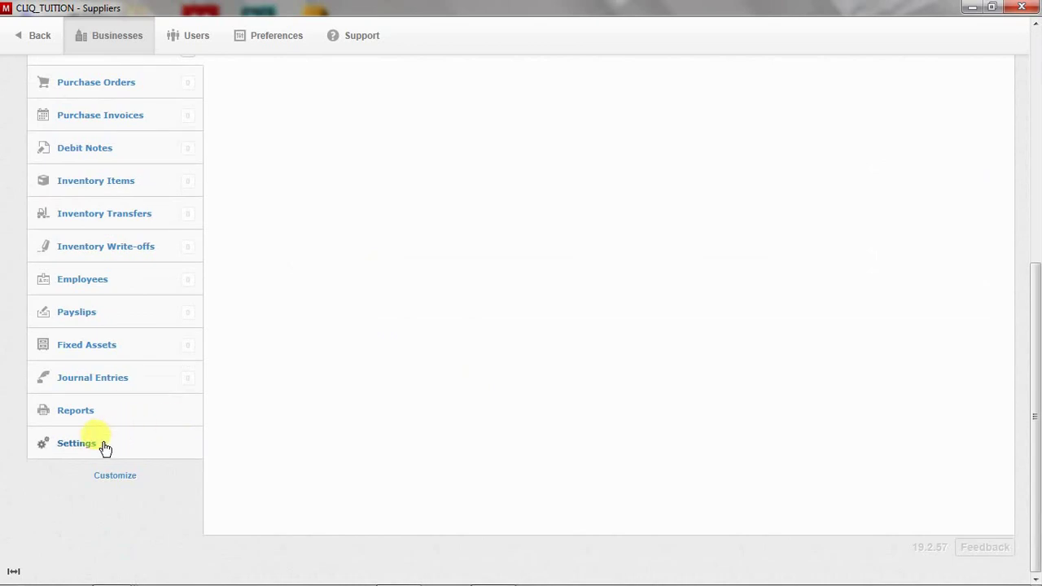
click(100, 441)
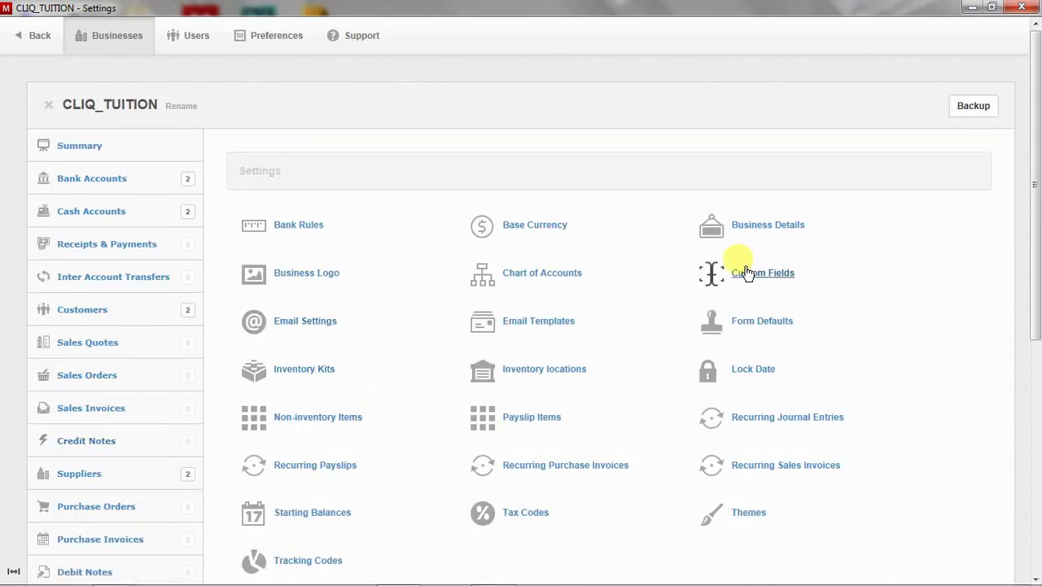
click(745, 273)
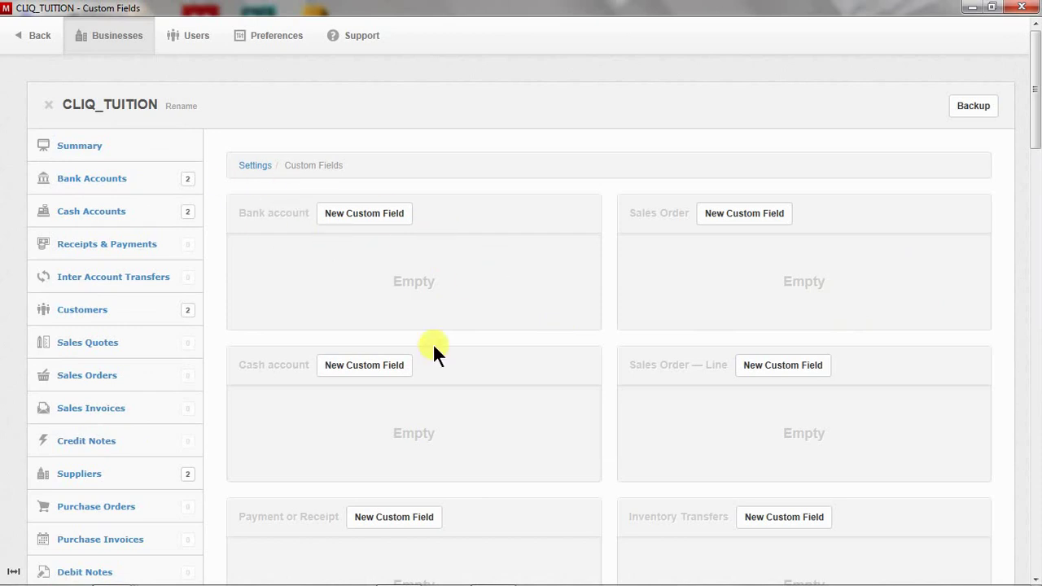
Start a new bank account custom field labelled Branch
click(380, 216)
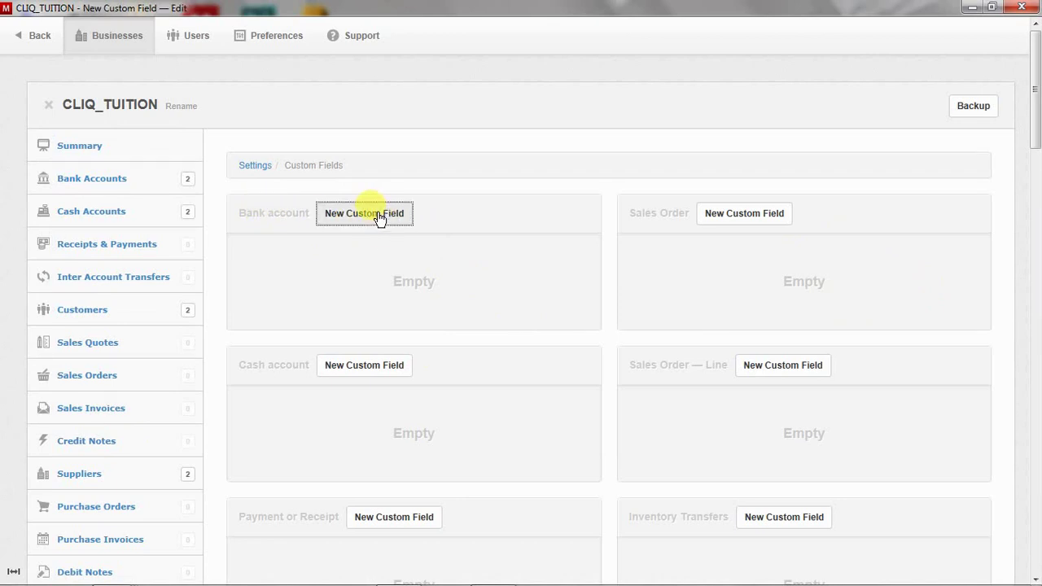
click(370, 282)
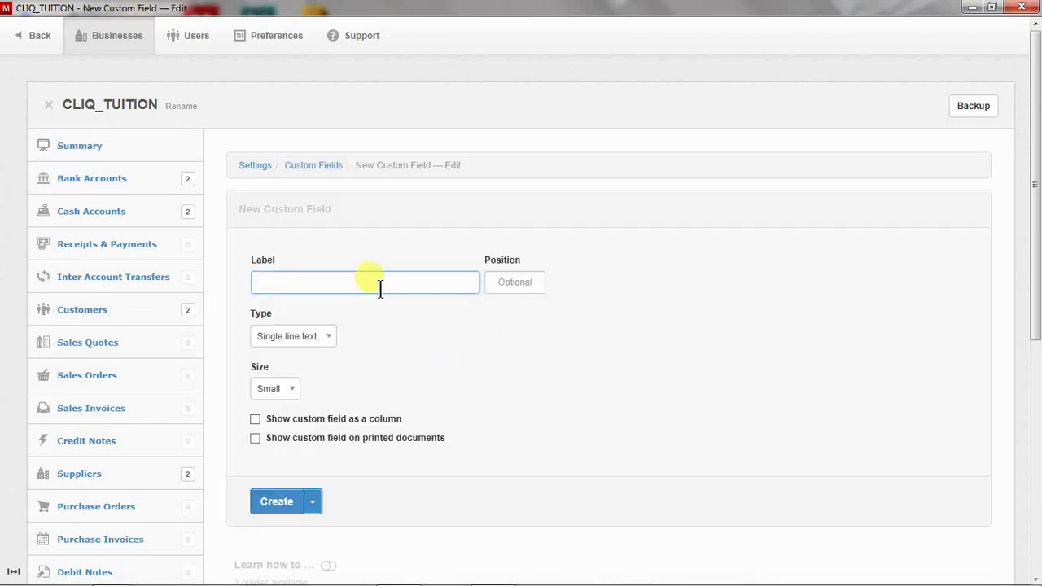
text(Acc)
key(BackSpace)
key(BackSpace)
key(BackSpace)
text(Branch)
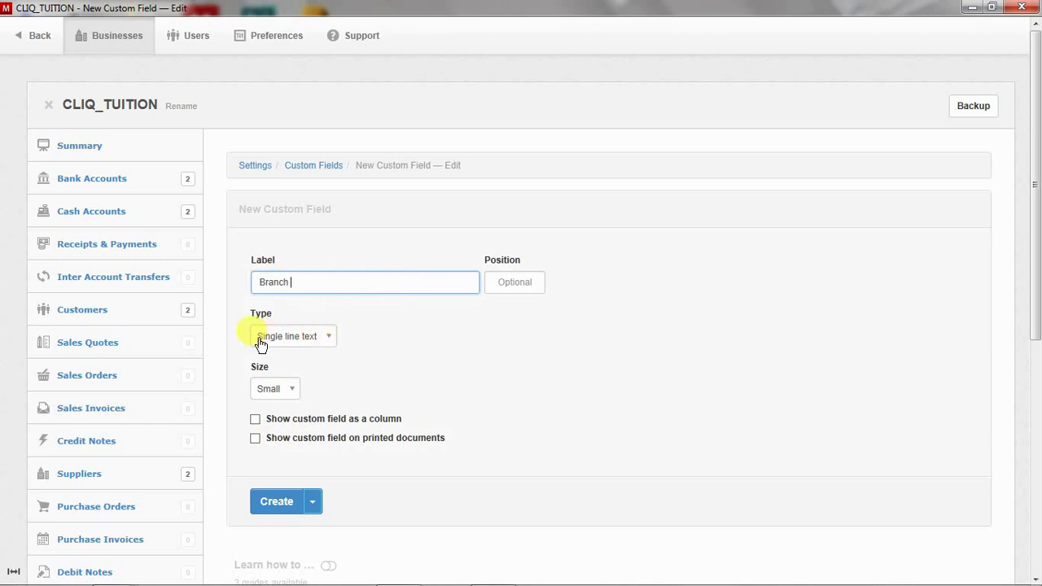
Keep Branch as Single line text, size Medium, shown as a column and on printed documents
click(322, 338)
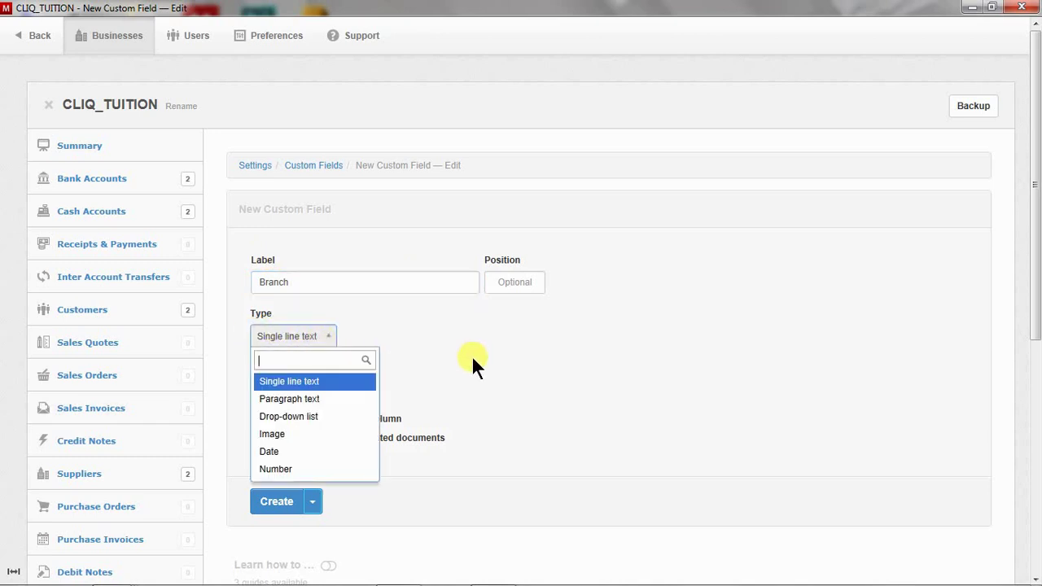
click(527, 350)
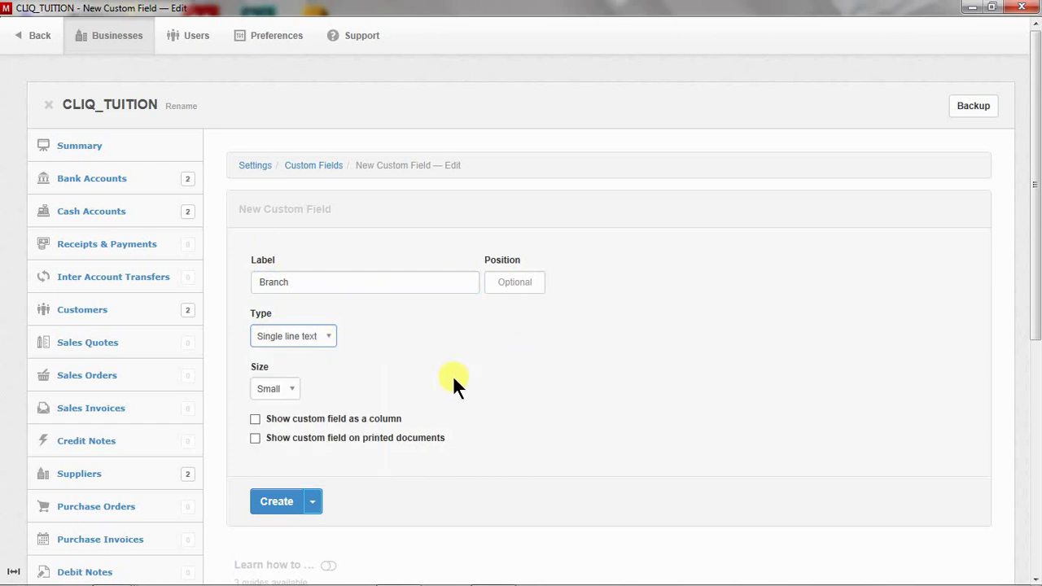
click(288, 388)
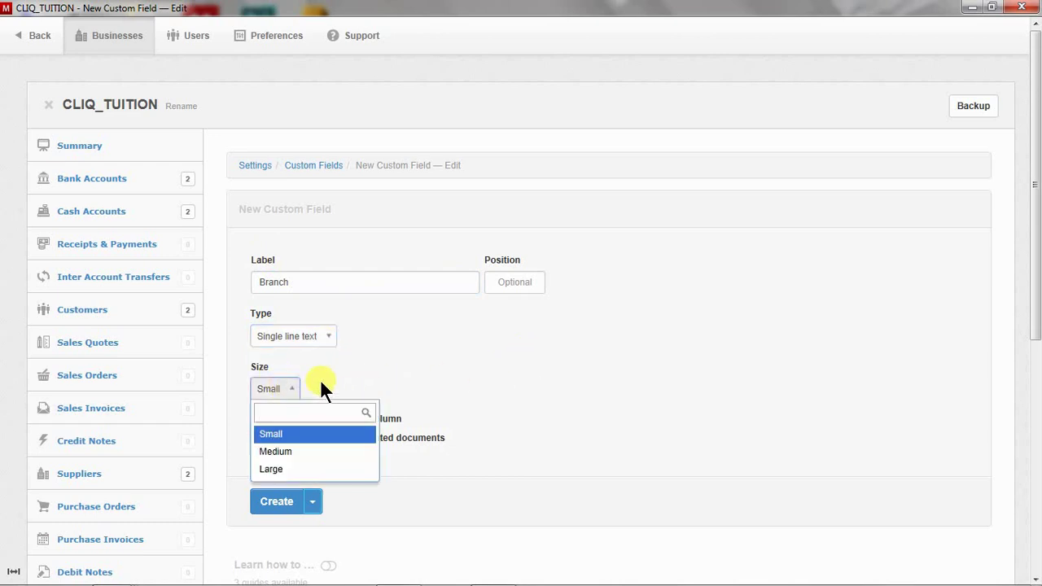
click(433, 390)
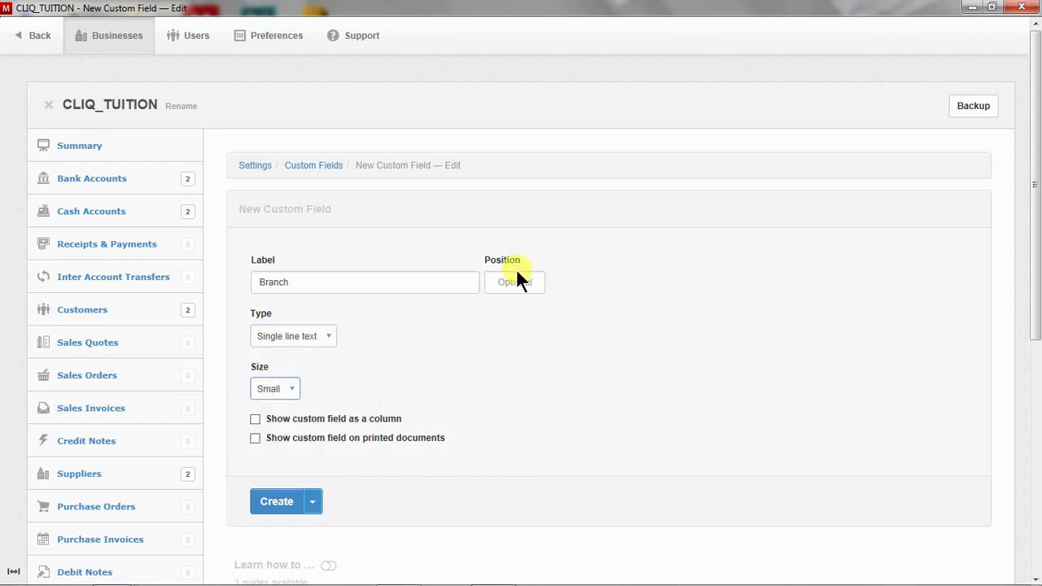
click(276, 391)
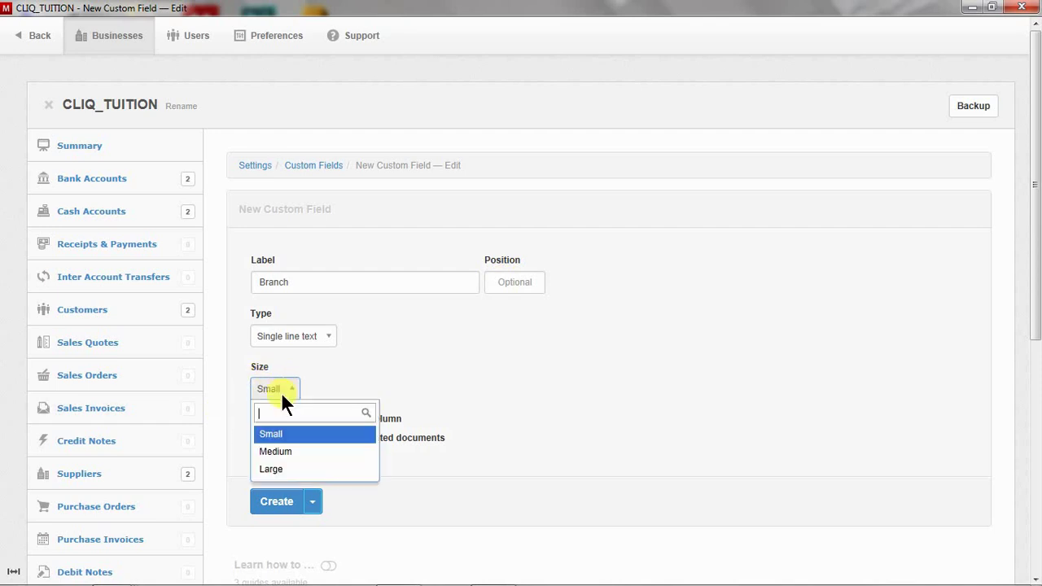
click(279, 454)
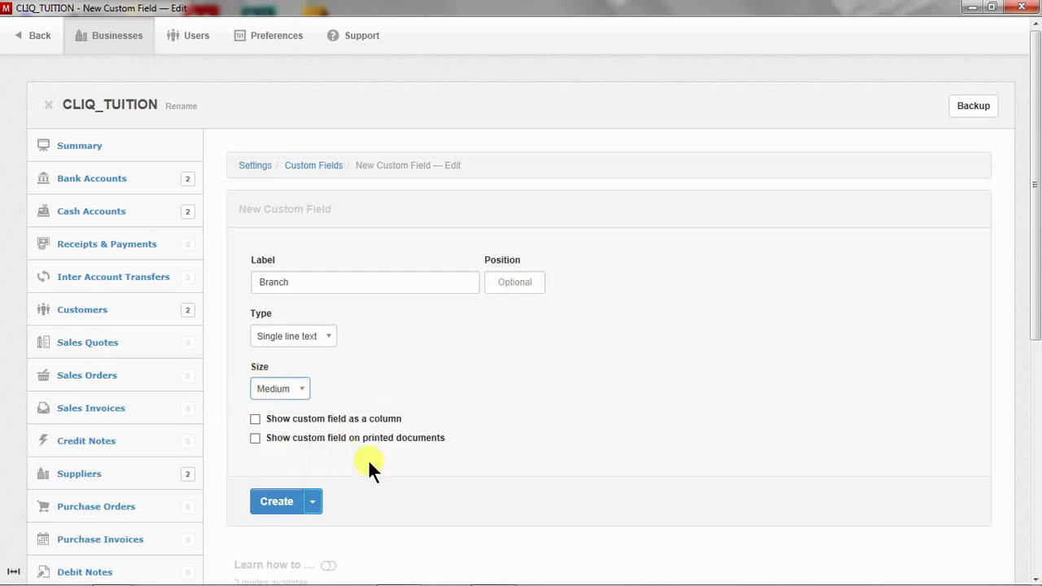
click(254, 418)
click(255, 439)
click(313, 502)
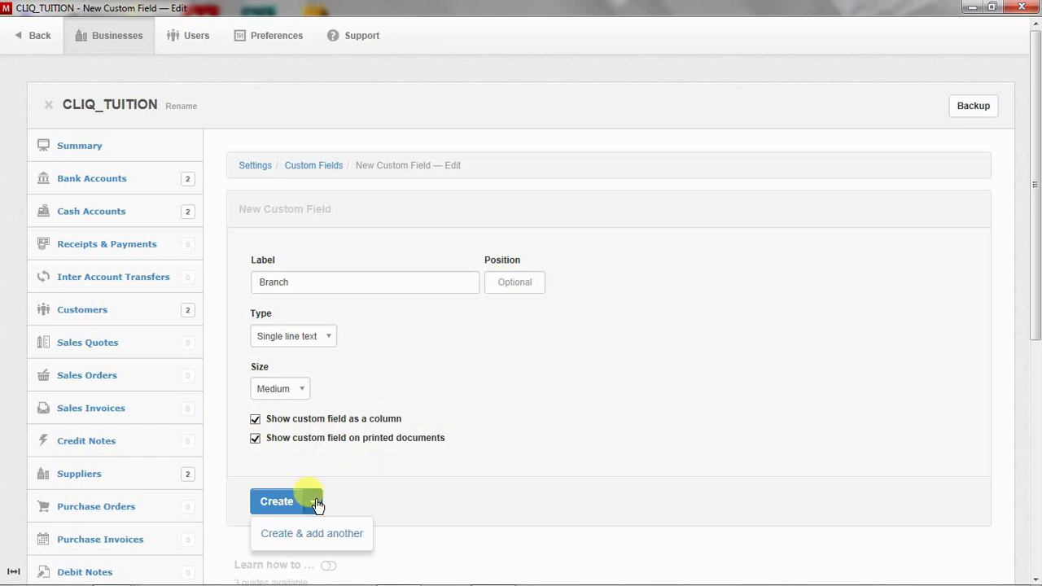
Save the Branch field and start a new bank account field labelled Account Number
click(277, 503)
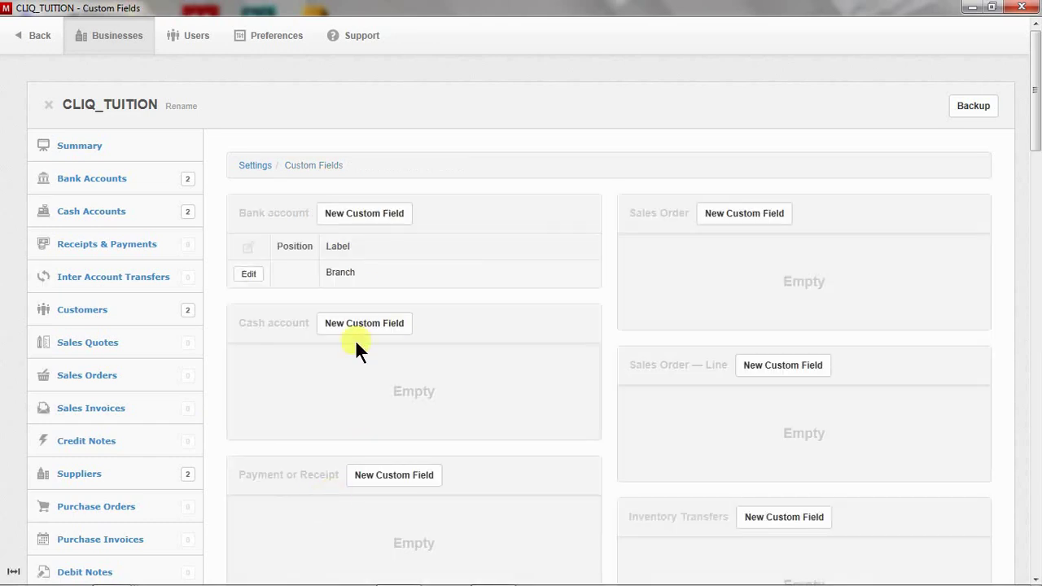
click(376, 218)
click(344, 282)
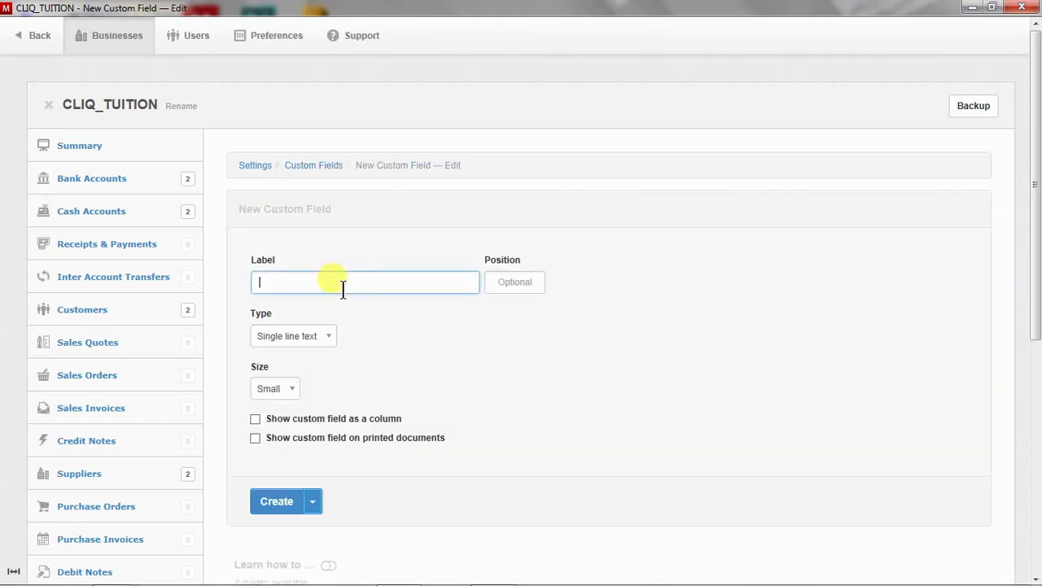
text(Account Number)
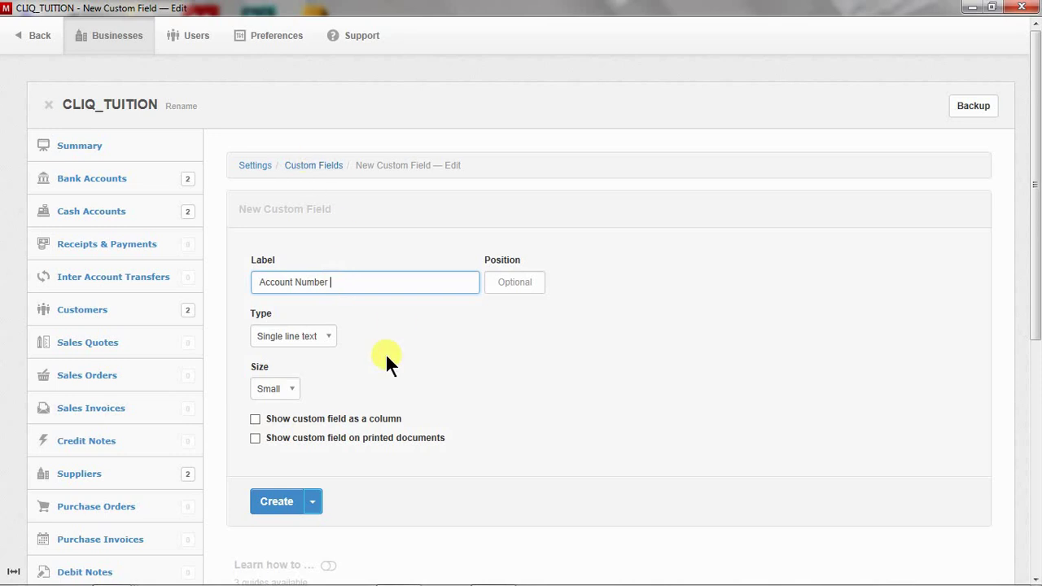
Make Account Number Medium, shown as a column and on printed documents, and create it
click(283, 384)
click(286, 456)
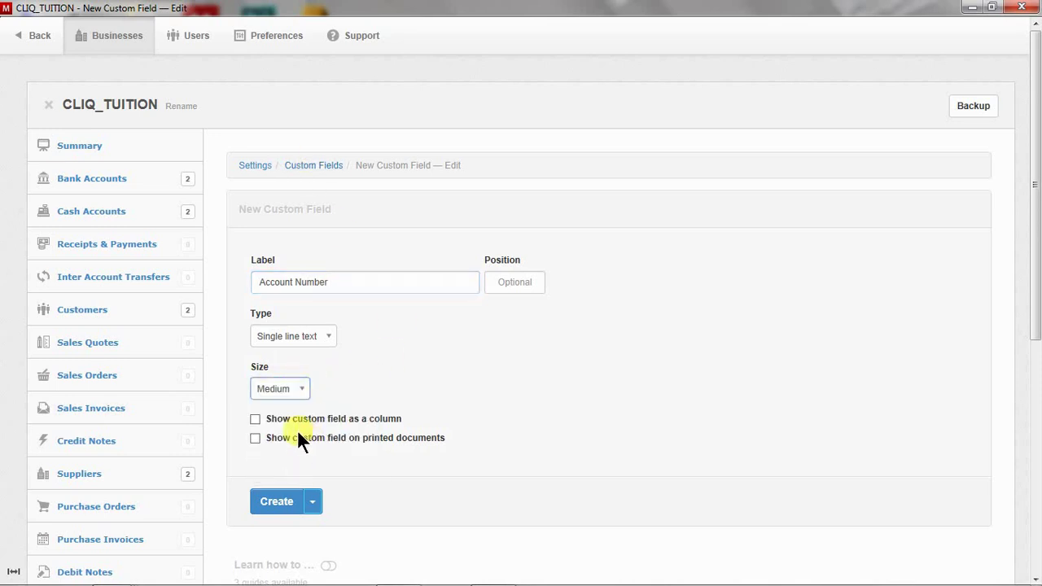
click(311, 419)
click(313, 439)
click(313, 507)
click(312, 523)
click(279, 498)
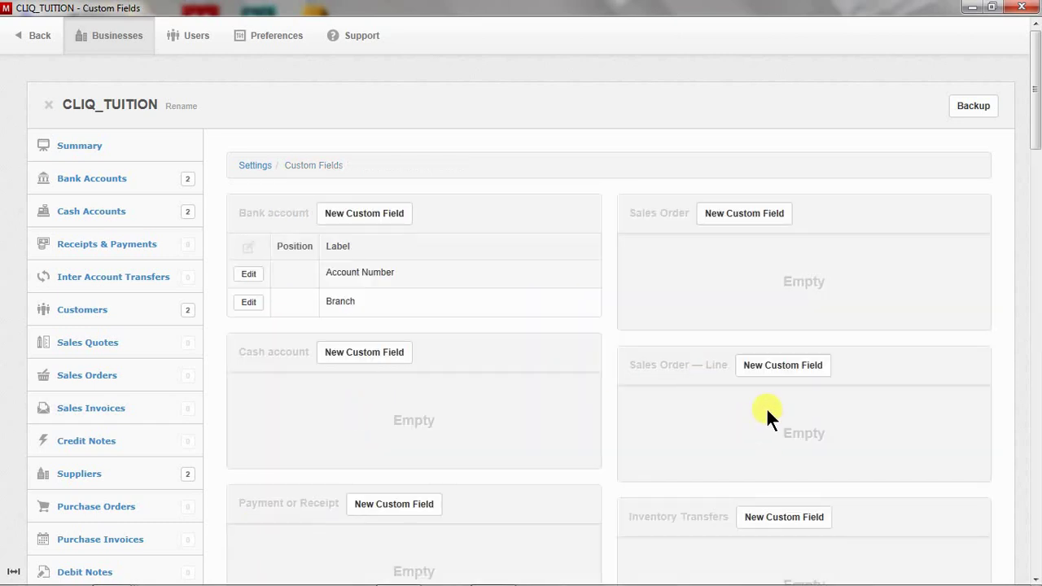
Create a Large customer custom field Contact Person, shown as a column, and add another
scroll(771, 408, down, 1)
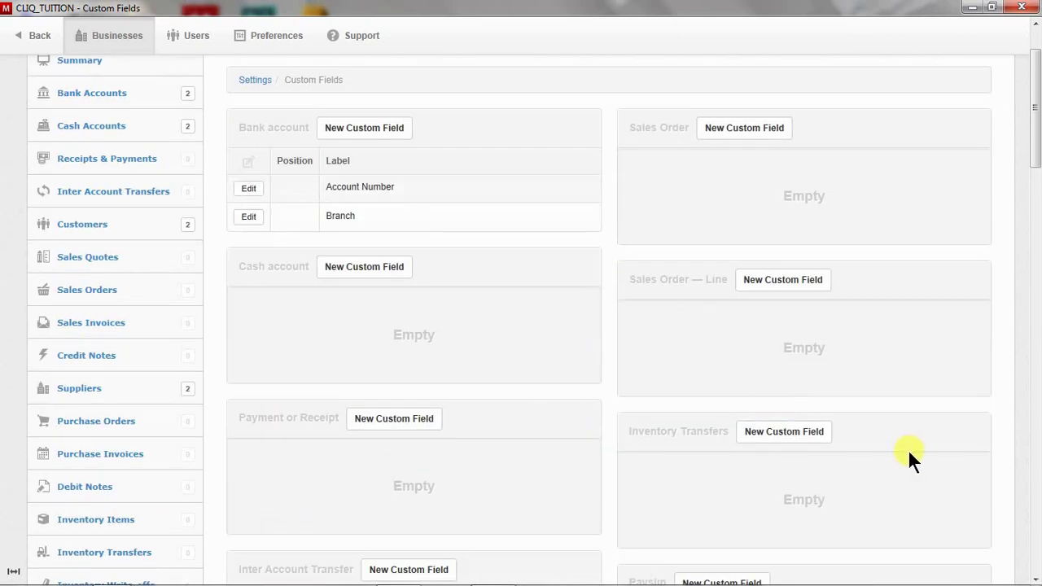
scroll(907, 450, down, 2)
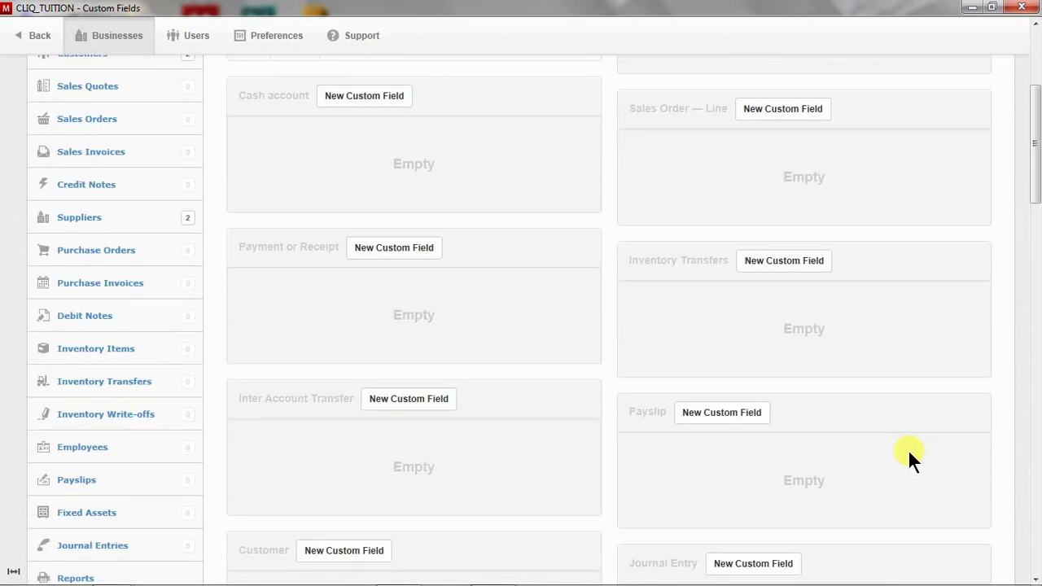
scroll(908, 449, down, 3)
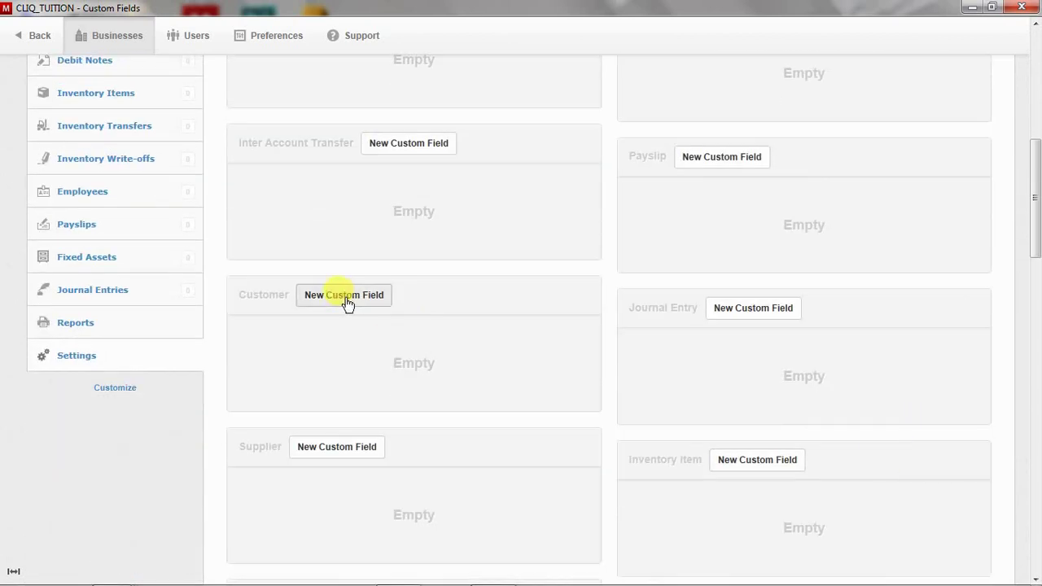
click(341, 296)
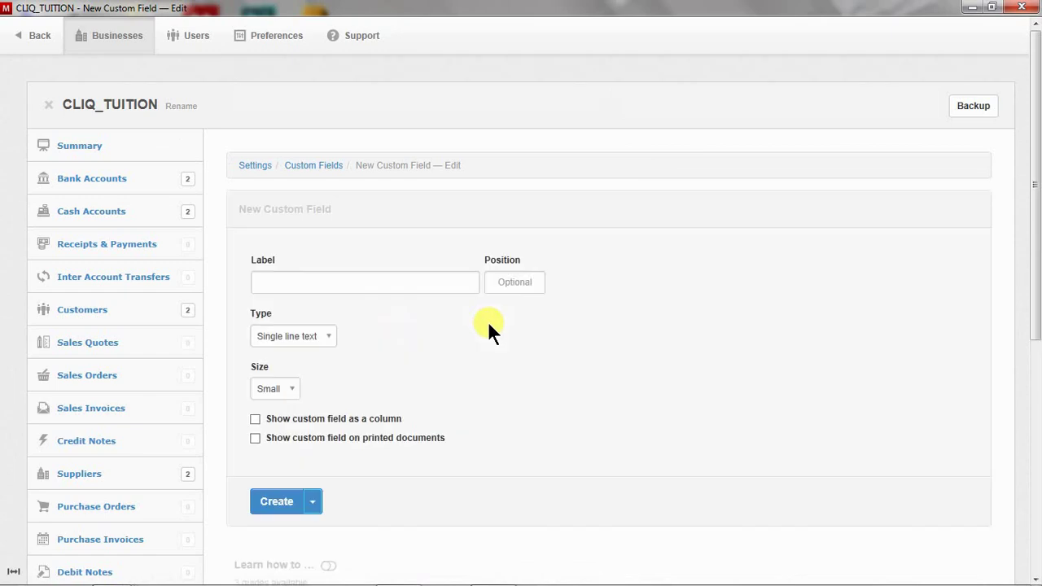
click(312, 282)
text(C)
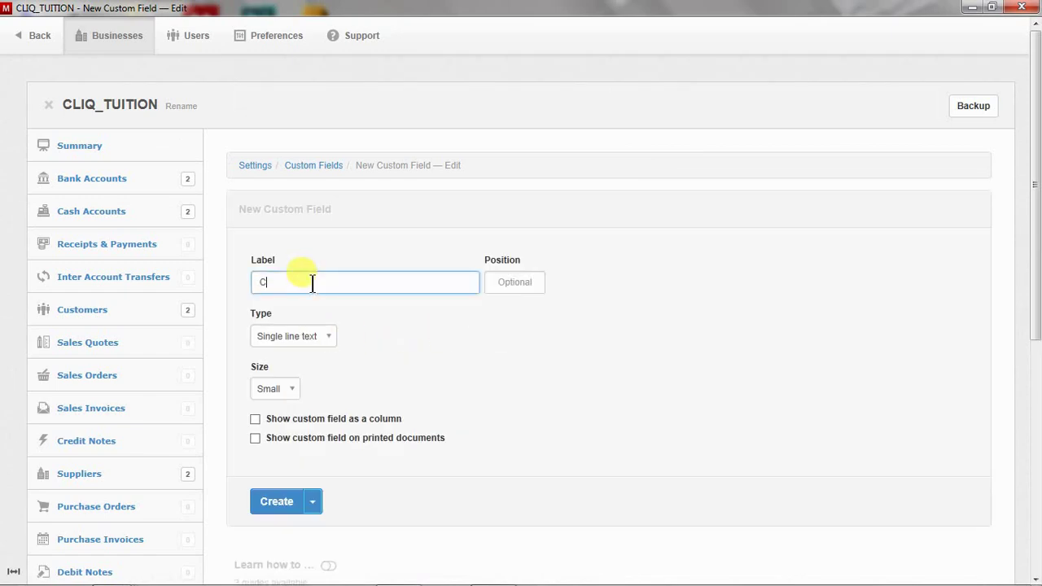
text(ontact Person)
click(281, 388)
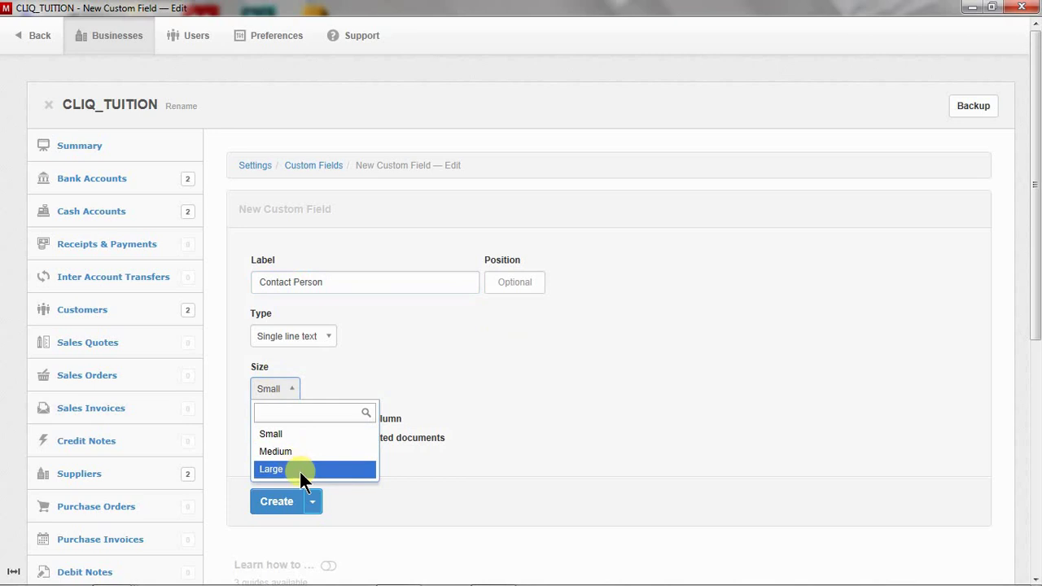
click(308, 470)
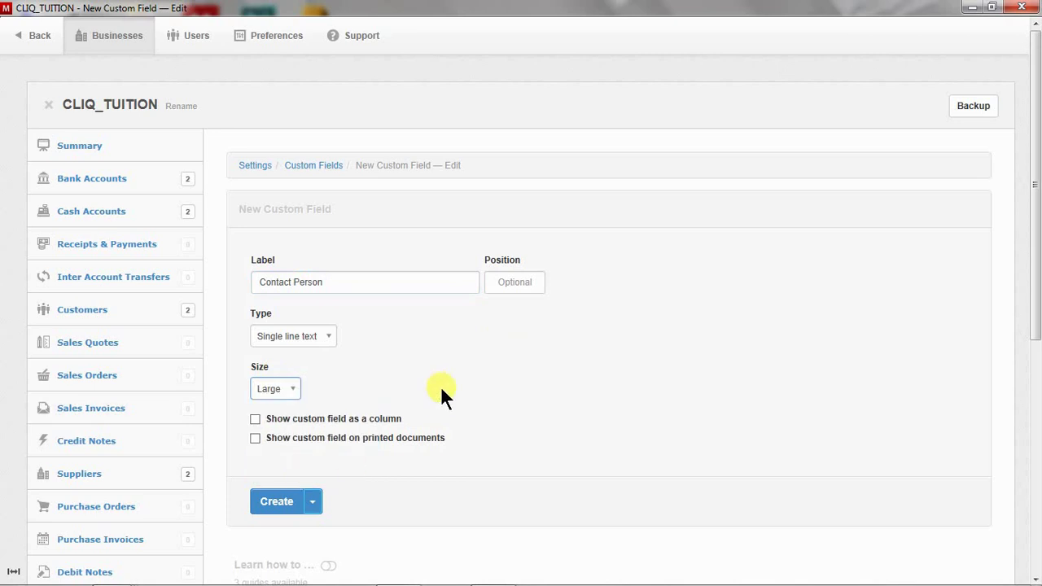
click(255, 417)
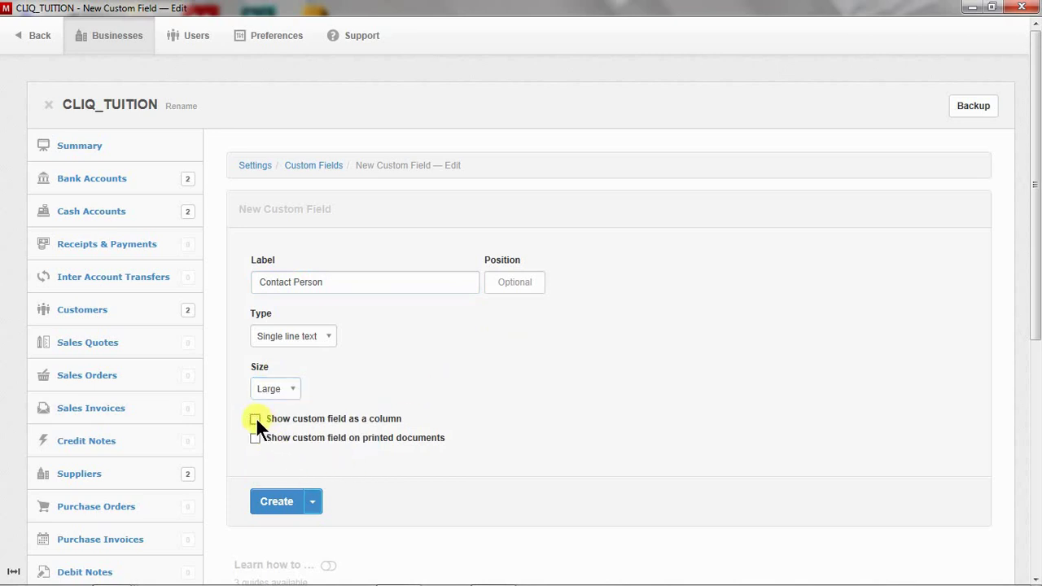
click(317, 507)
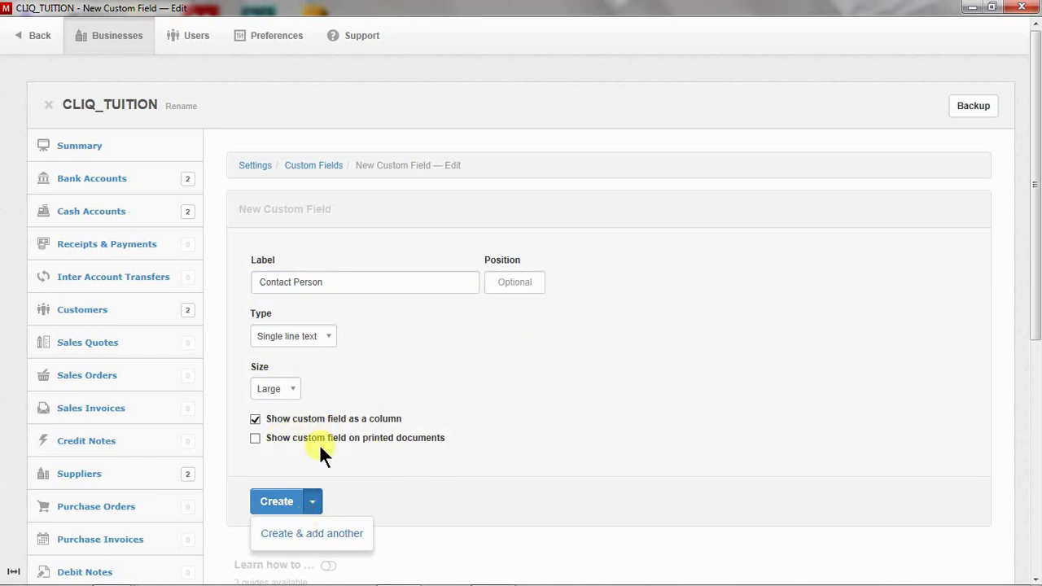
click(334, 535)
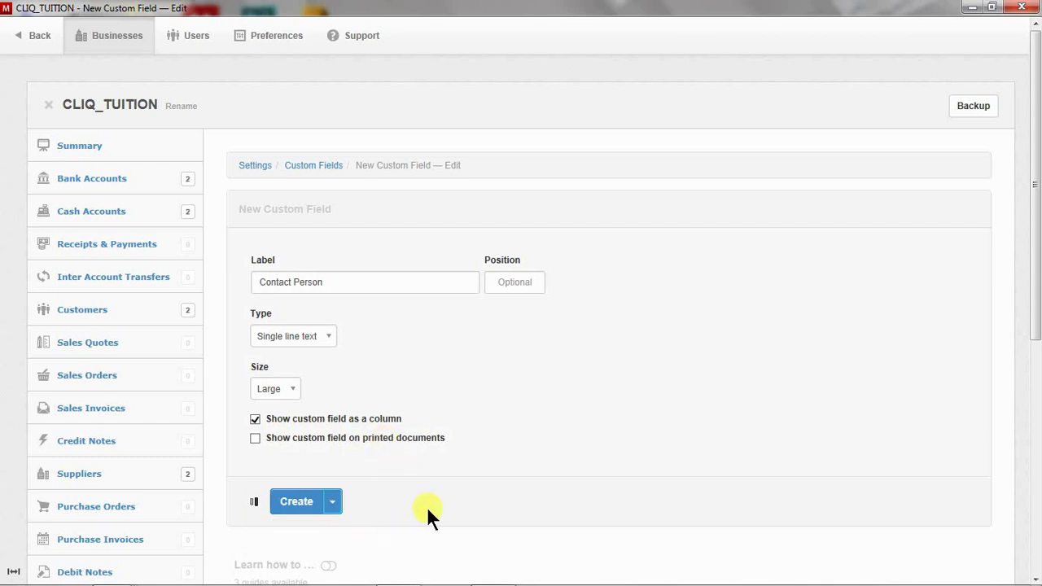
Create customer field Contact Number, shown as a column and on printed documents
click(311, 278)
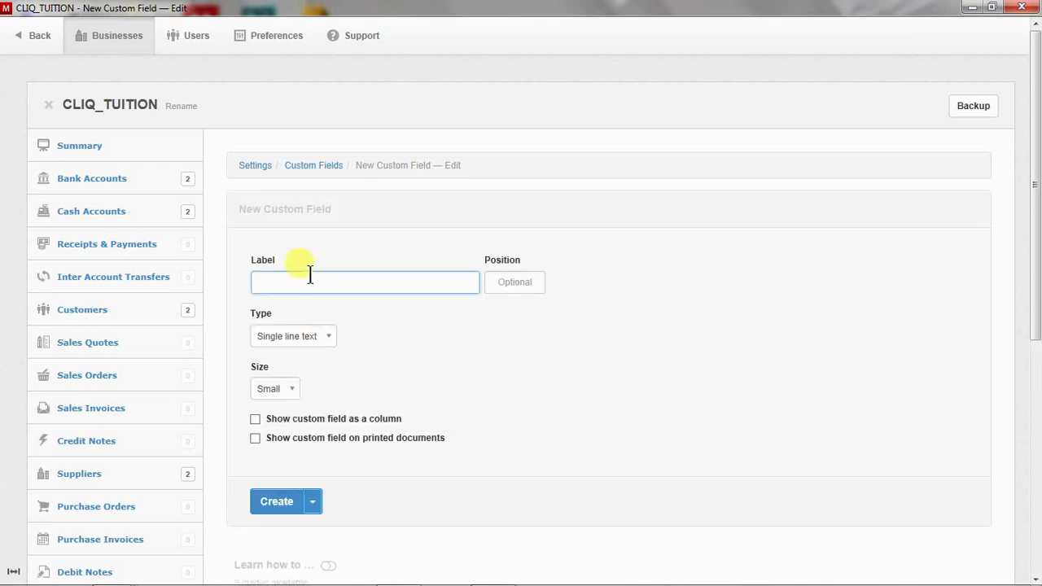
text(Contact Number)
click(253, 419)
click(255, 437)
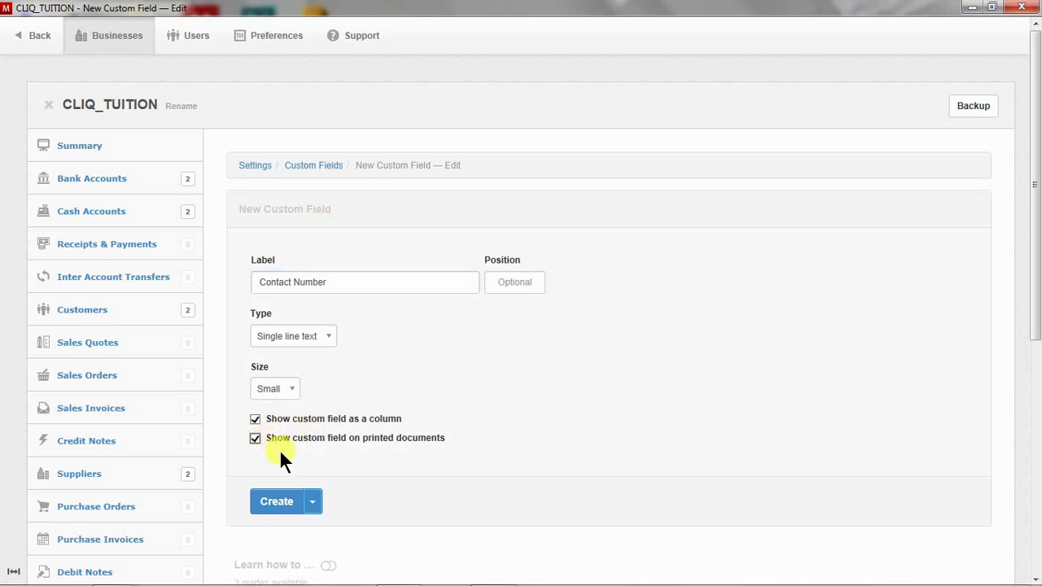
click(279, 501)
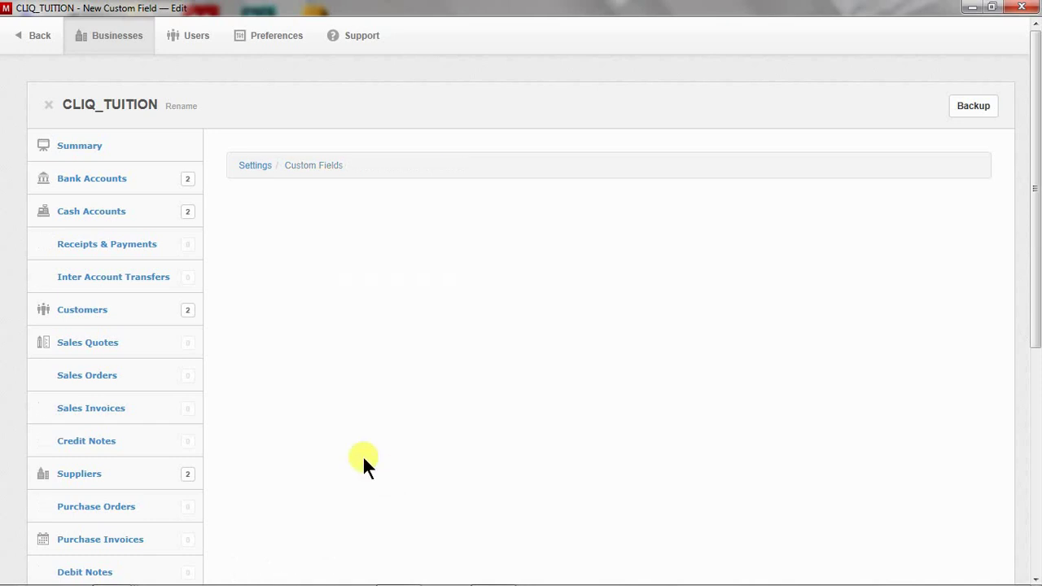
Create a Large supplier custom field Contact Person, shown as a column, and add another
scroll(568, 420, down, 5)
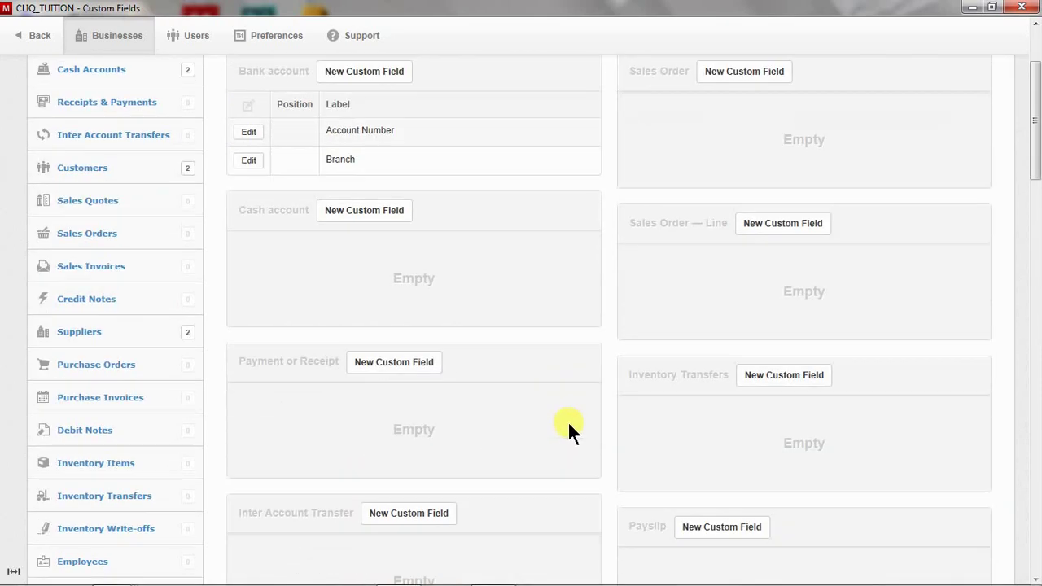
scroll(551, 407, down, 8)
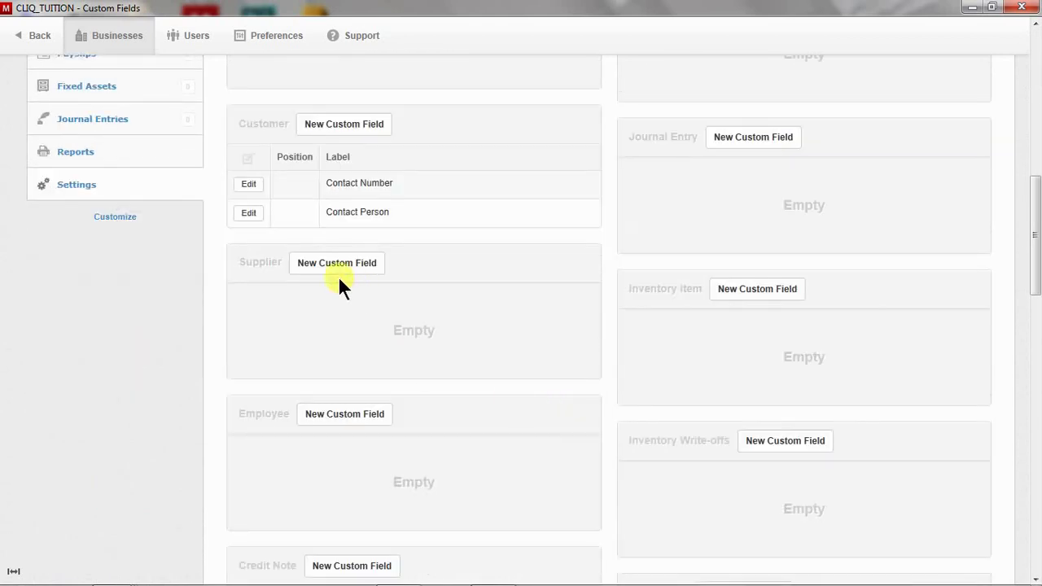
click(339, 266)
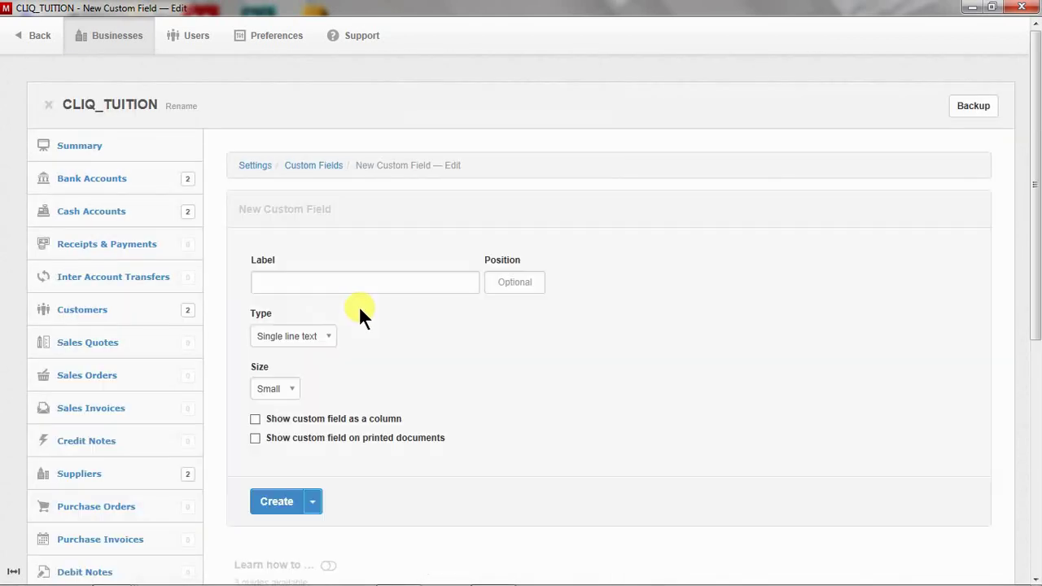
click(352, 275)
text(Contact)
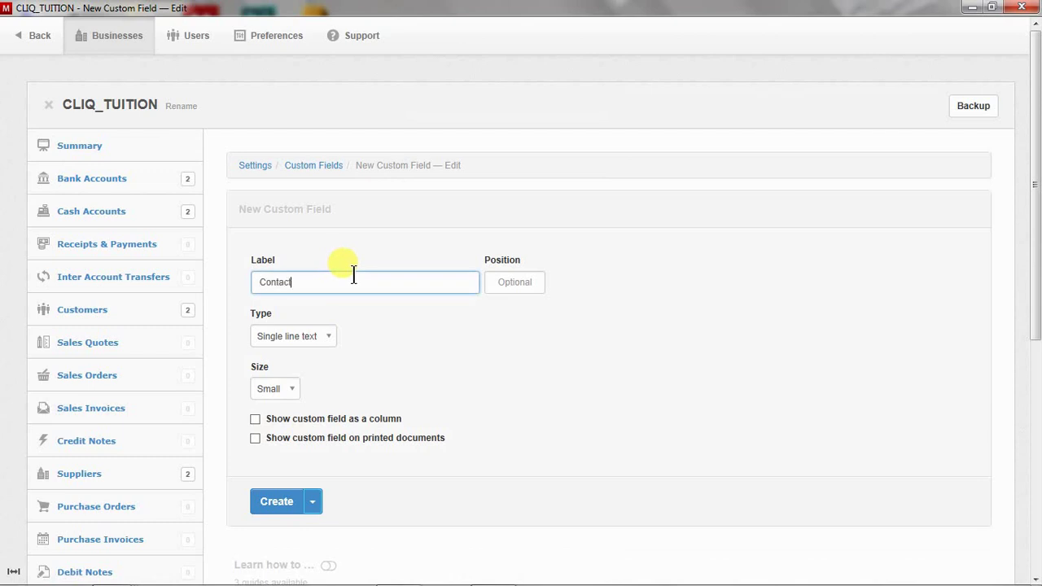
text( Person)
click(289, 387)
click(275, 470)
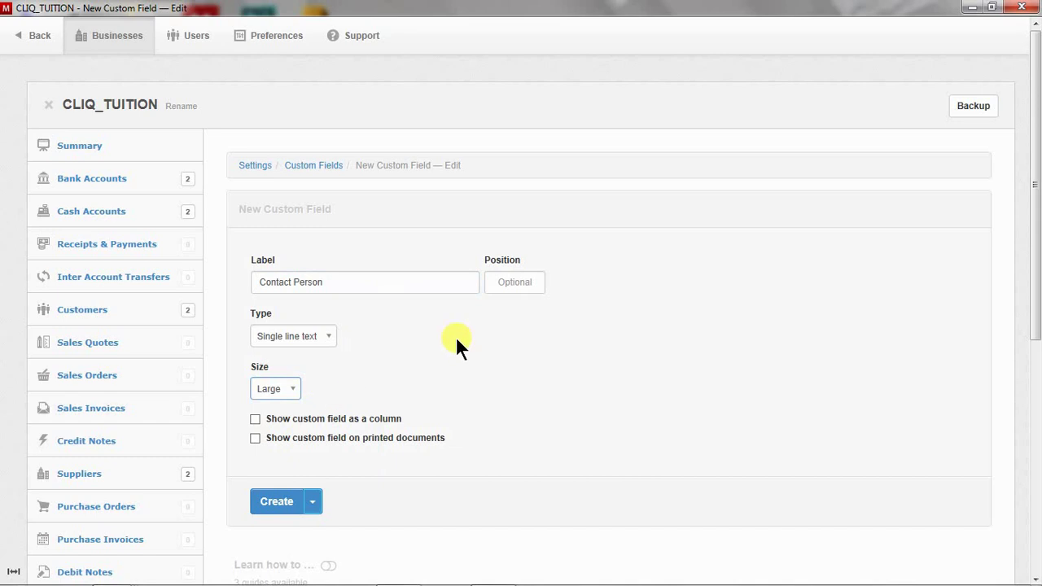
click(256, 418)
click(312, 501)
click(318, 530)
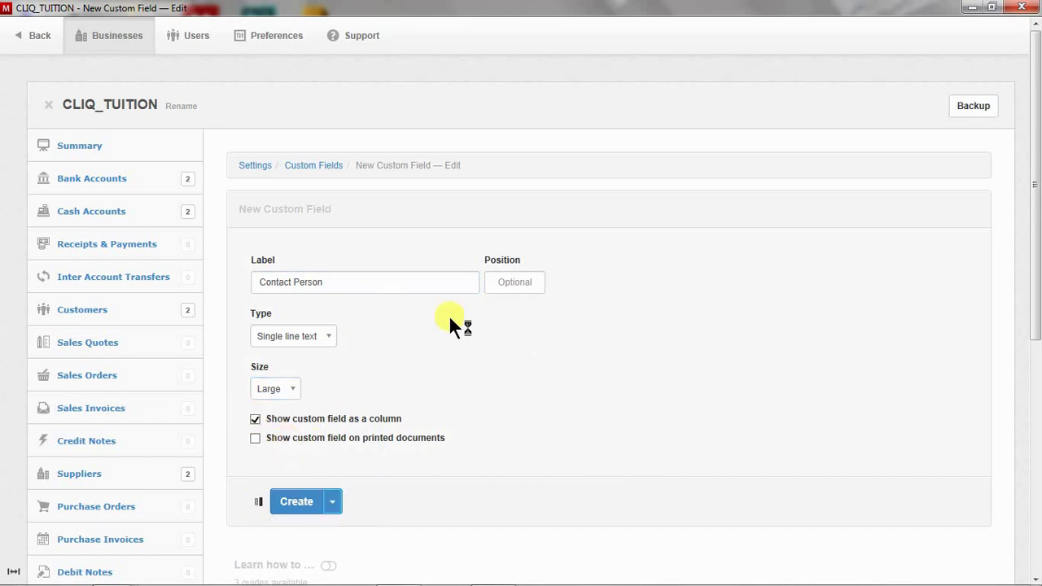
Create a Medium supplier field Contact Number
click(320, 282)
text(Con)
text(tac)
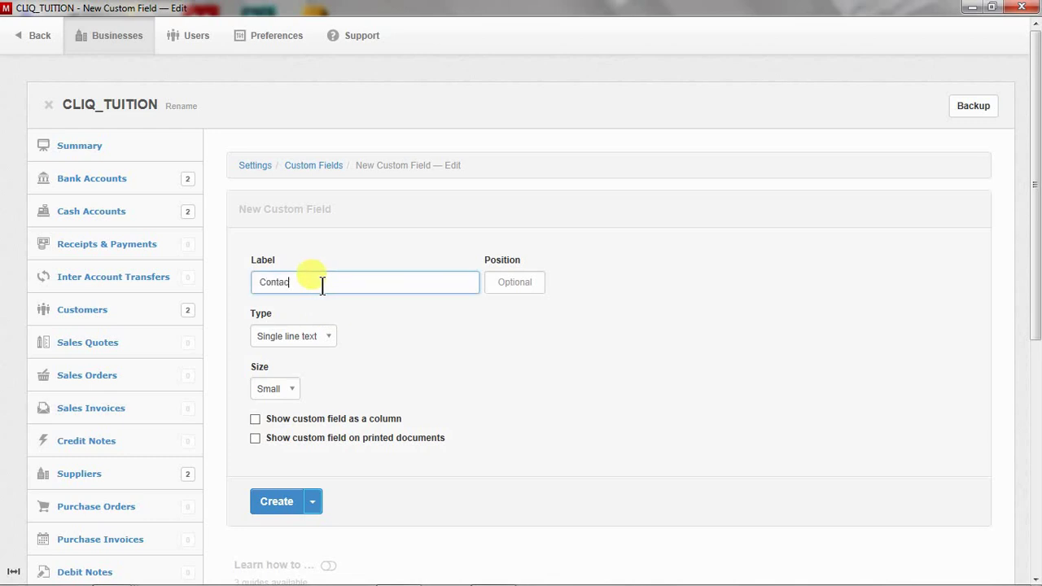
text(t Number)
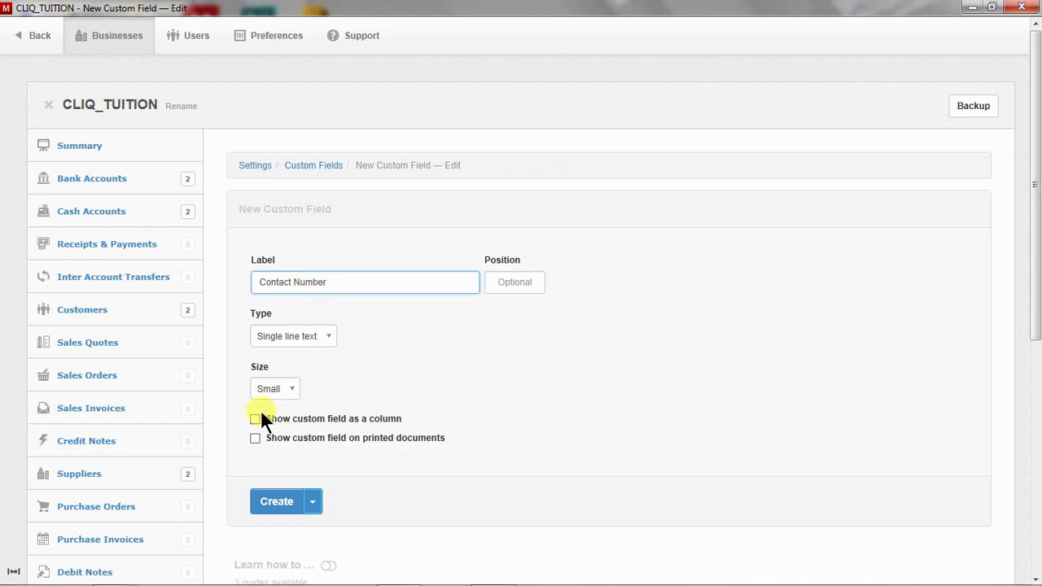
click(284, 390)
click(311, 453)
click(278, 502)
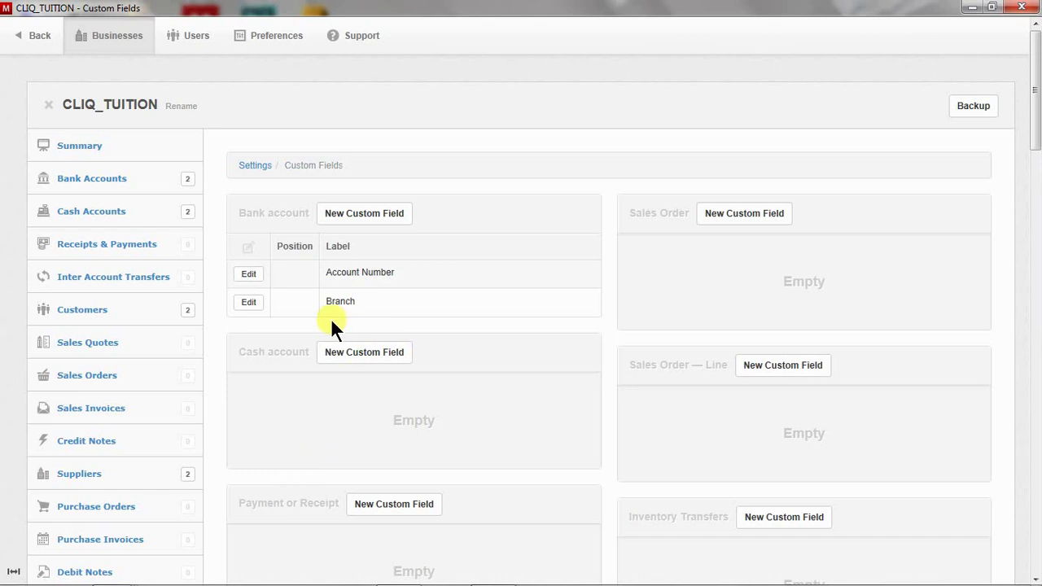
Open the Bank Accounts list to see the new Account Number and Branch columns
click(106, 172)
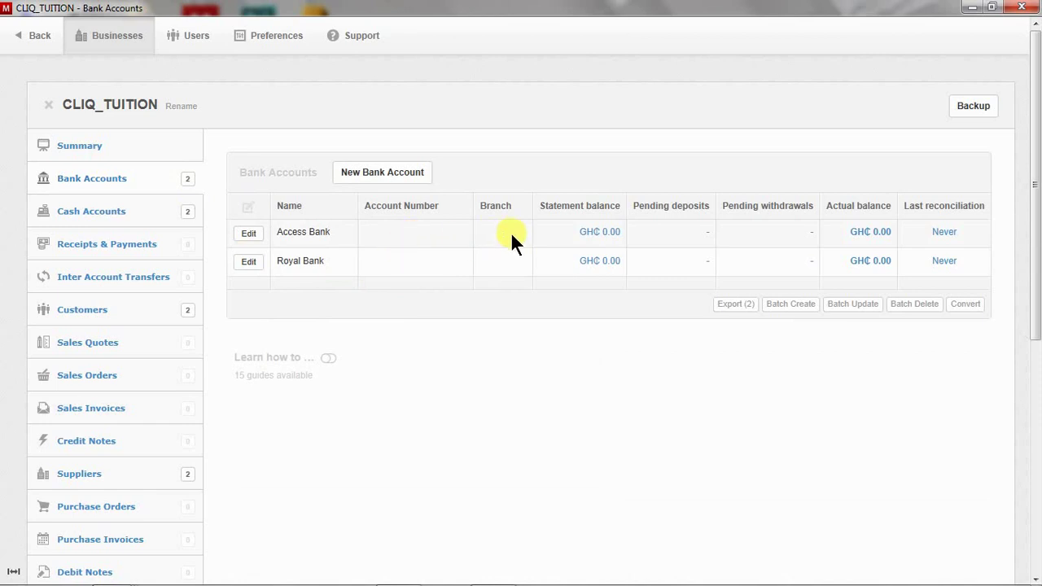
Give Access Bank its account number and branch Adum, and save it
click(249, 233)
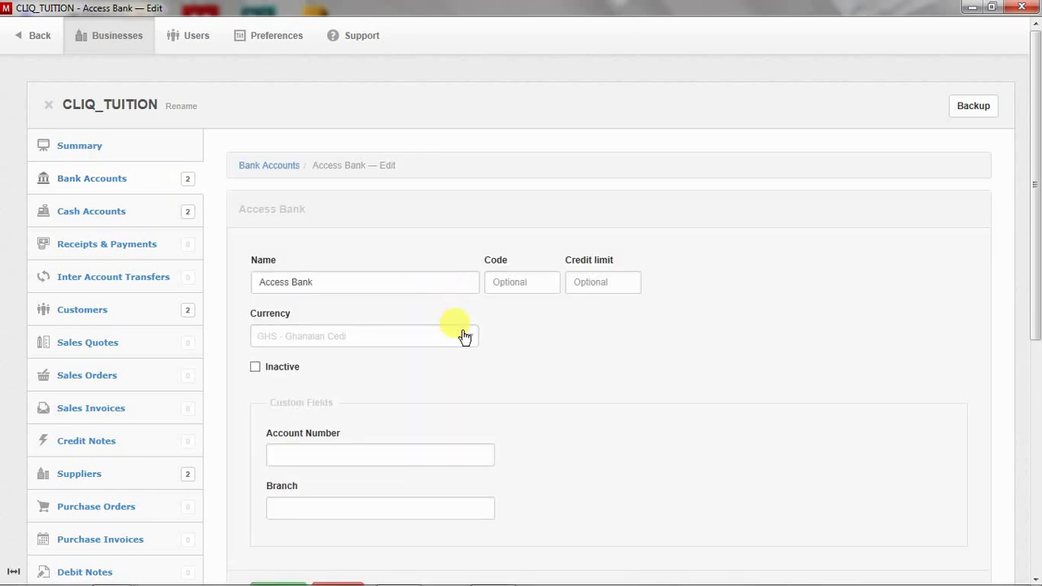
scroll(803, 464, down, 2)
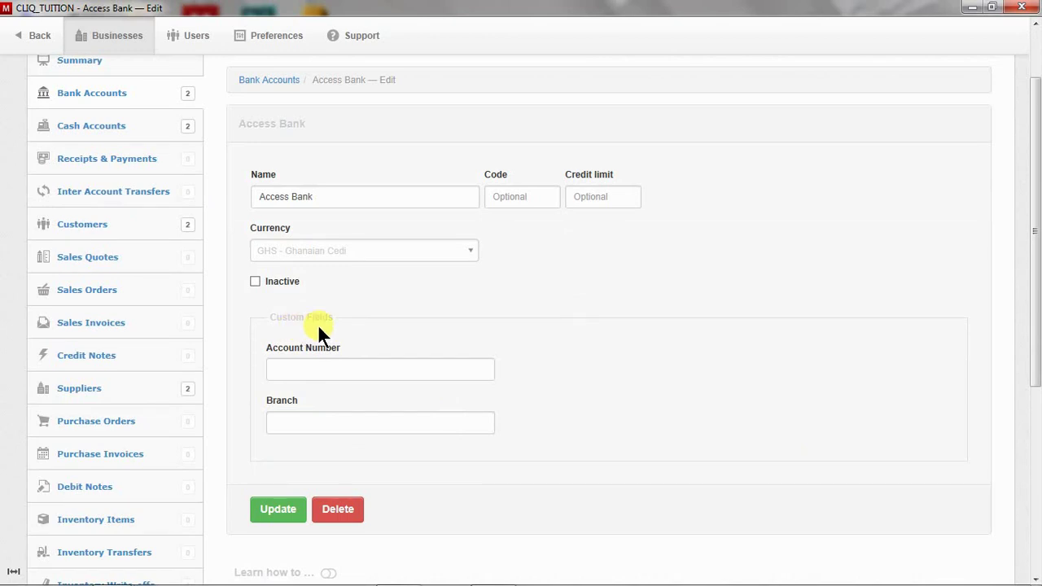
click(363, 366)
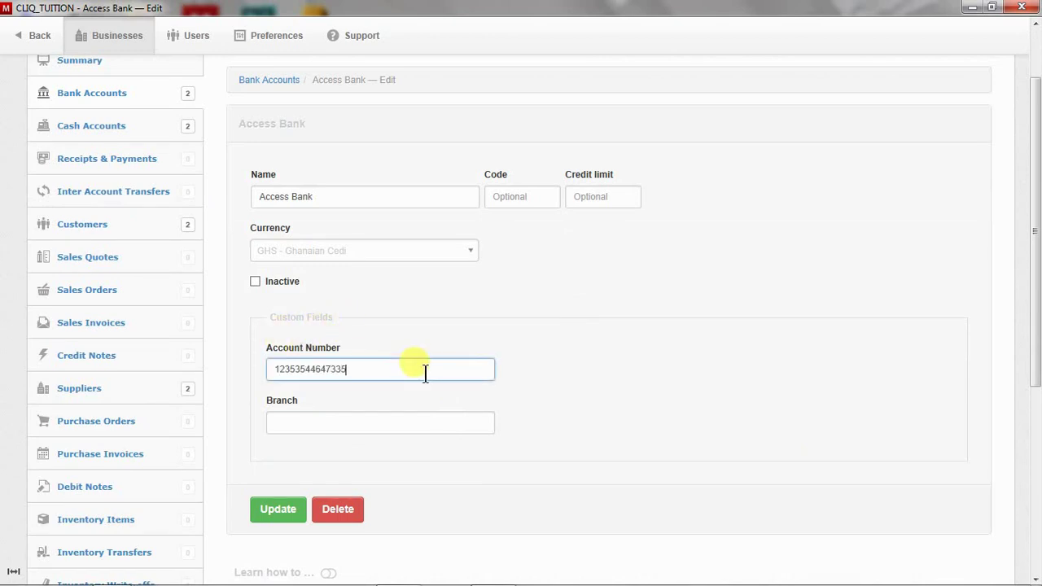
click(462, 427)
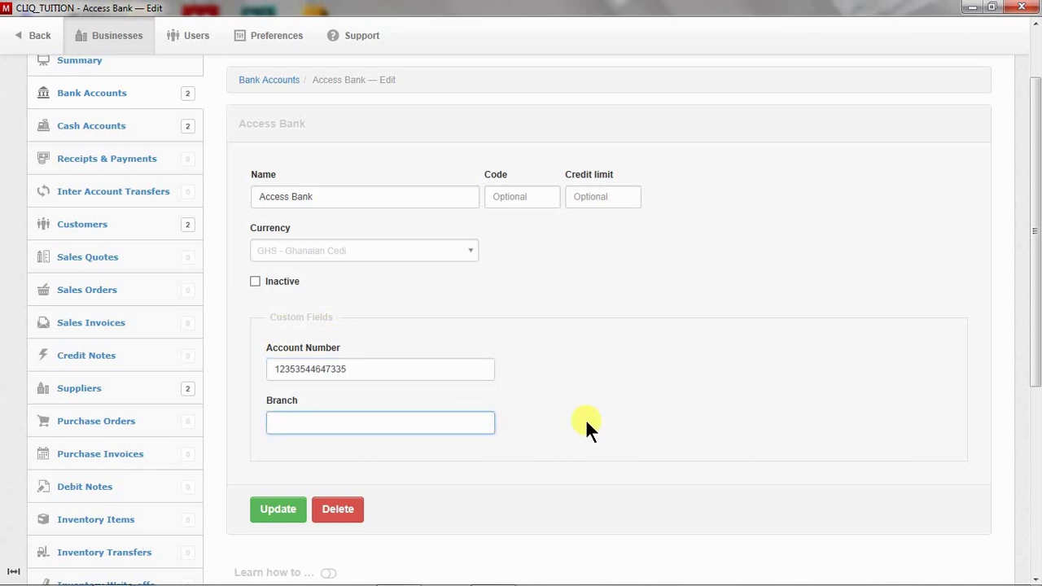
text(Adum)
click(271, 508)
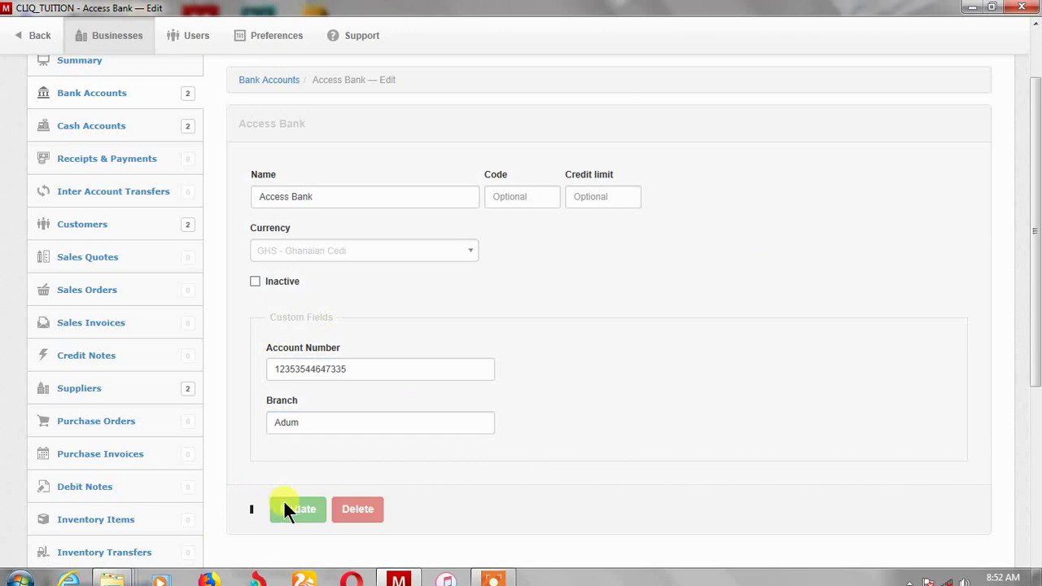
Give Royal Bank its account number and branch Asafo, and save it
click(249, 261)
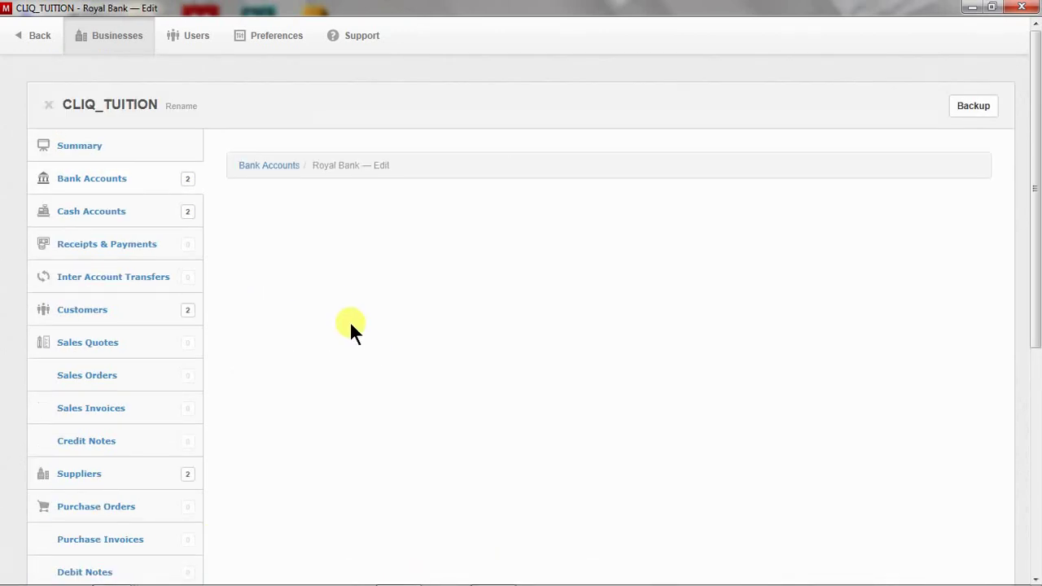
click(360, 454)
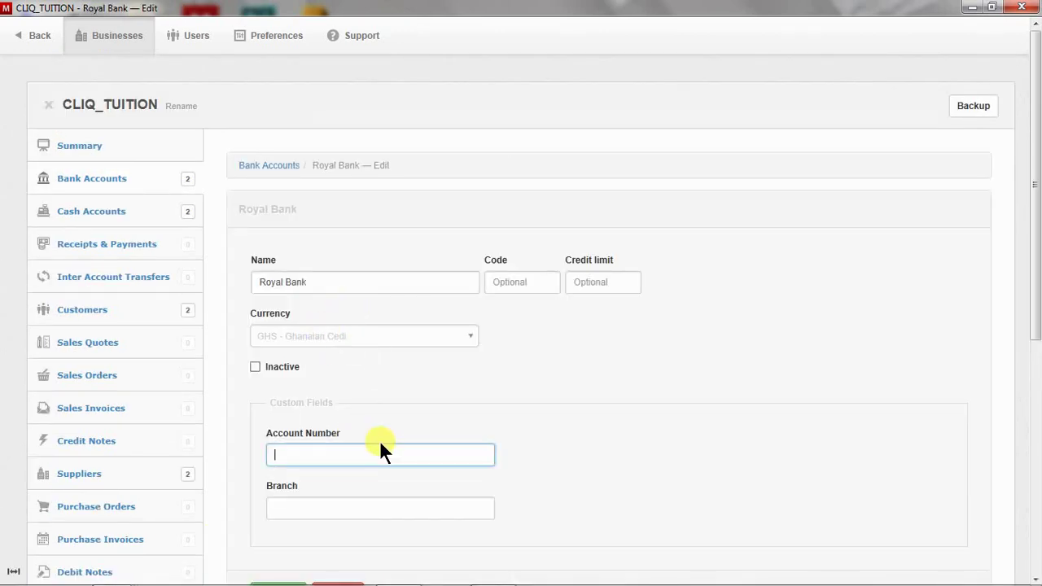
key(BackSpace)
key(BackSpace)
key(BackSpace)
key(BackSpace)
key(BackSpace)
key(BackSpace)
key(BackSpace)
key(BackSpace)
click(321, 507)
text(As)
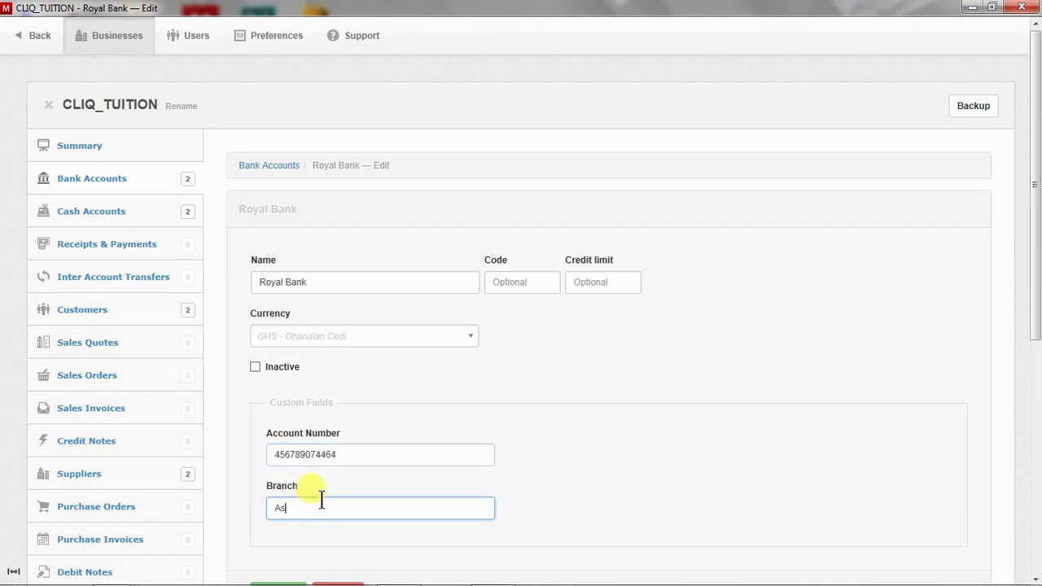
text(afo)
scroll(423, 486, down, 2)
click(268, 423)
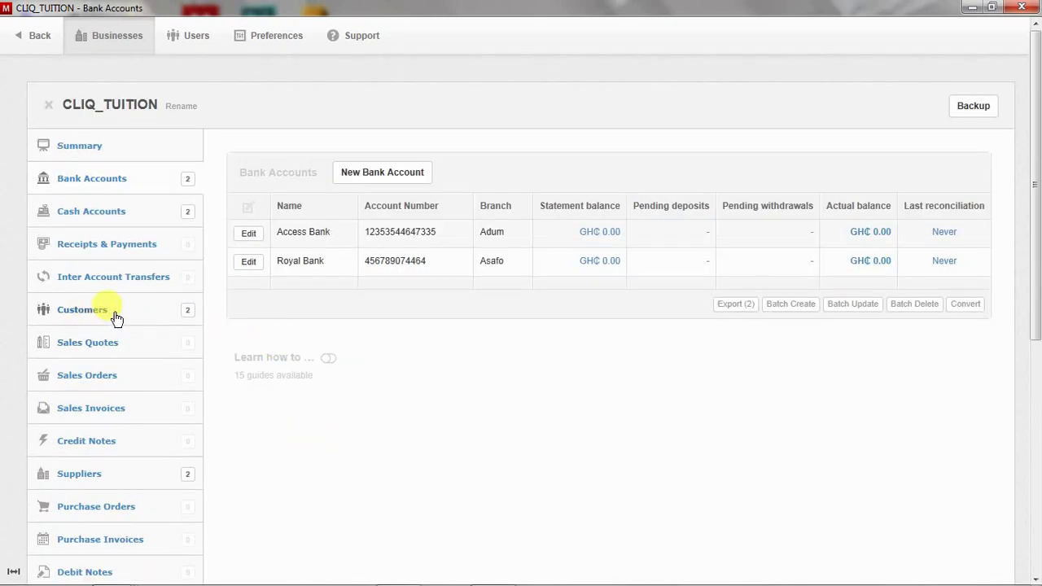
Enter the contact number and contact person for Agana Phones & Accessories and save
click(118, 211)
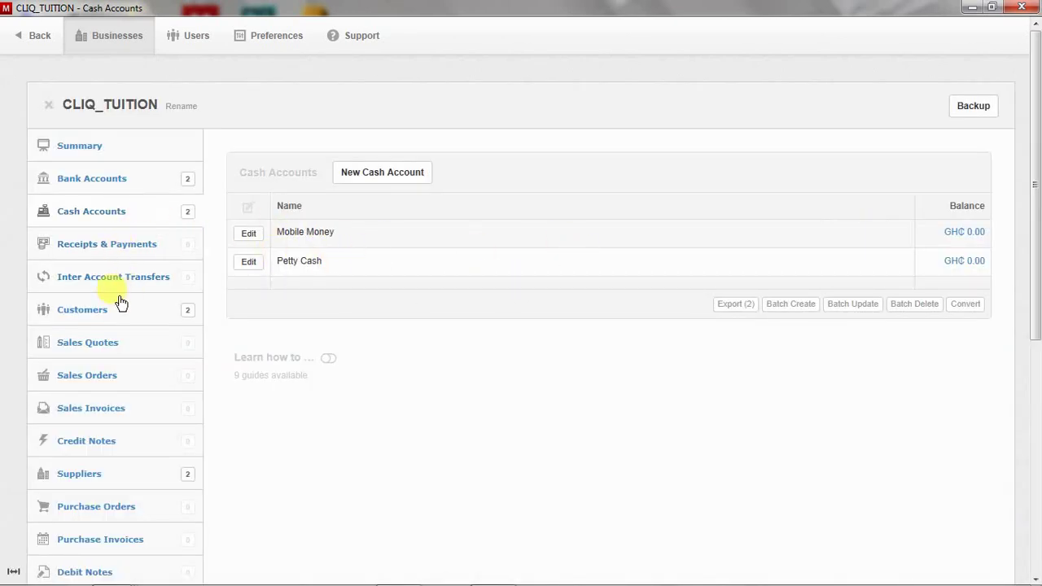
click(146, 306)
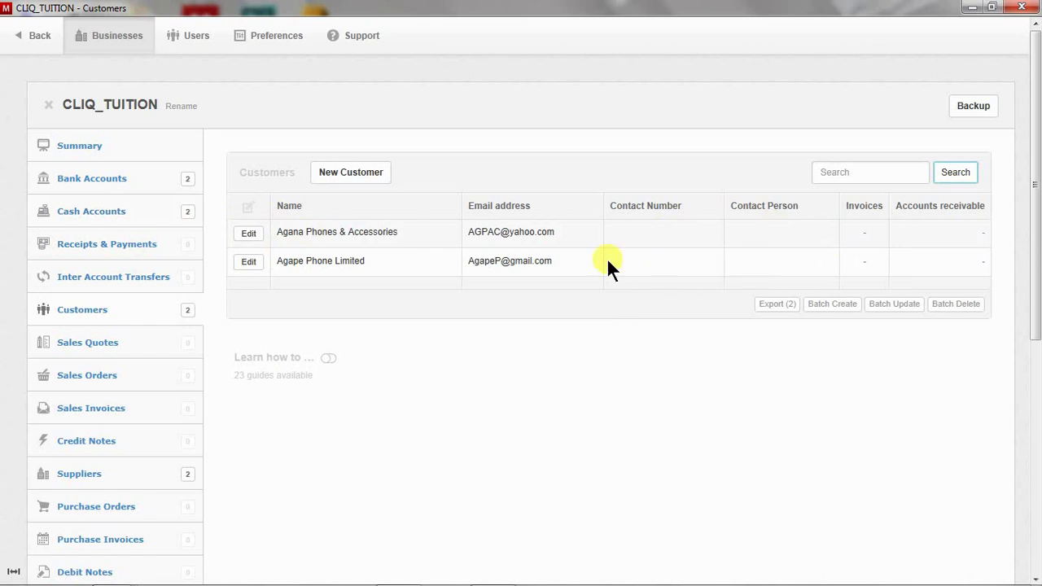
click(249, 233)
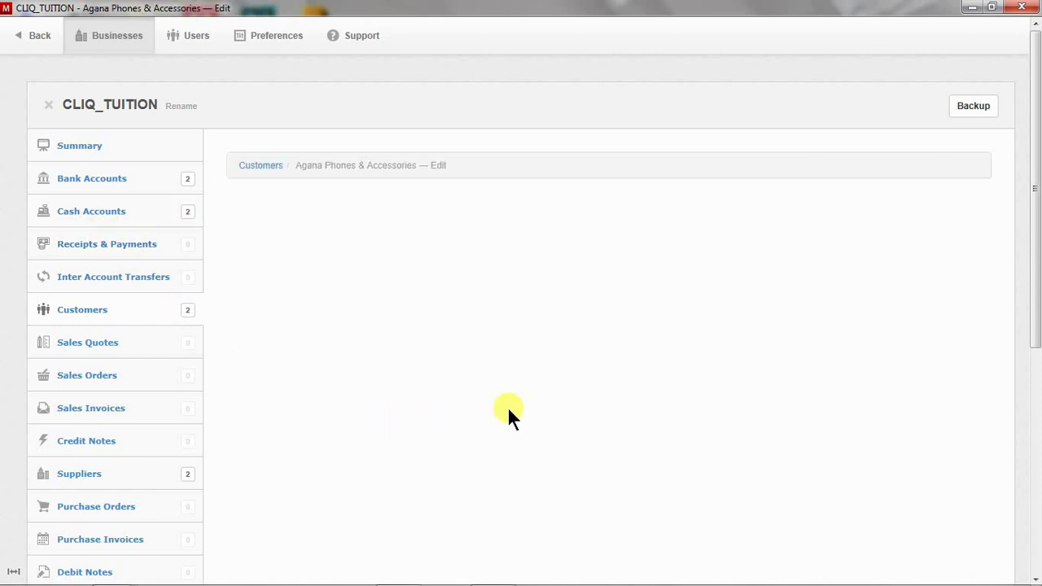
scroll(557, 419, down, 5)
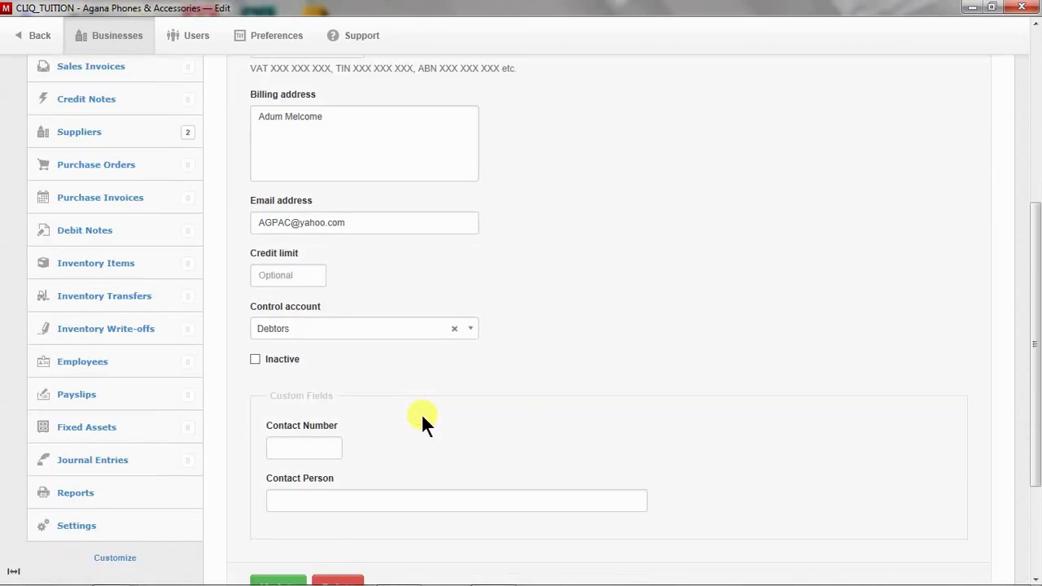
scroll(422, 415, down, 1)
click(326, 368)
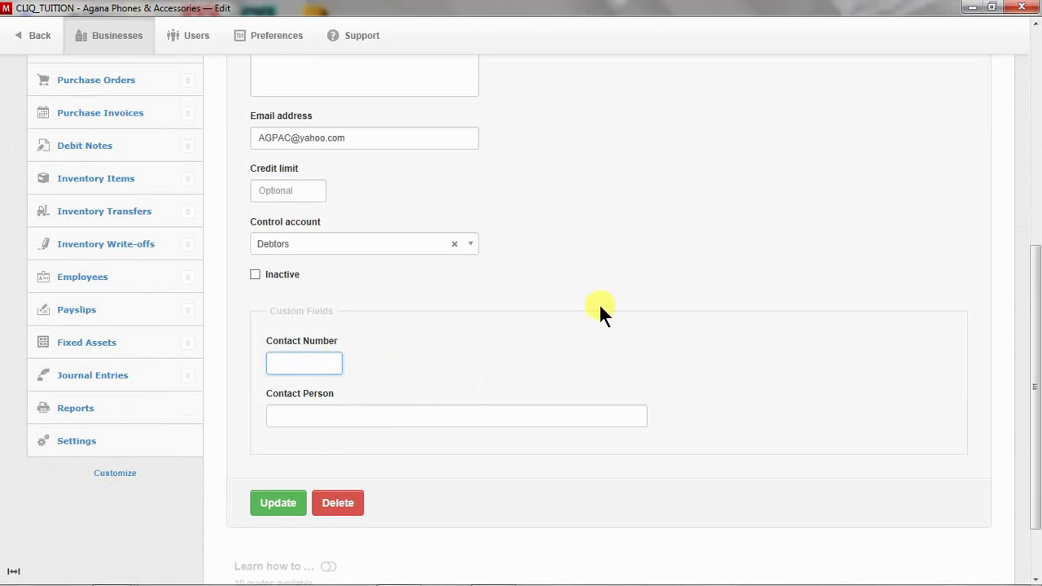
click(611, 414)
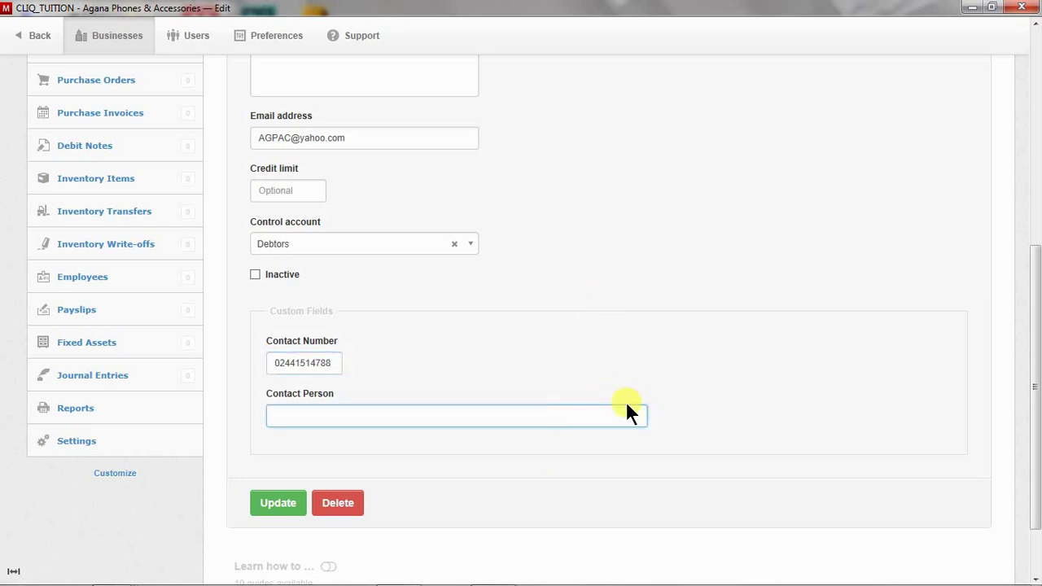
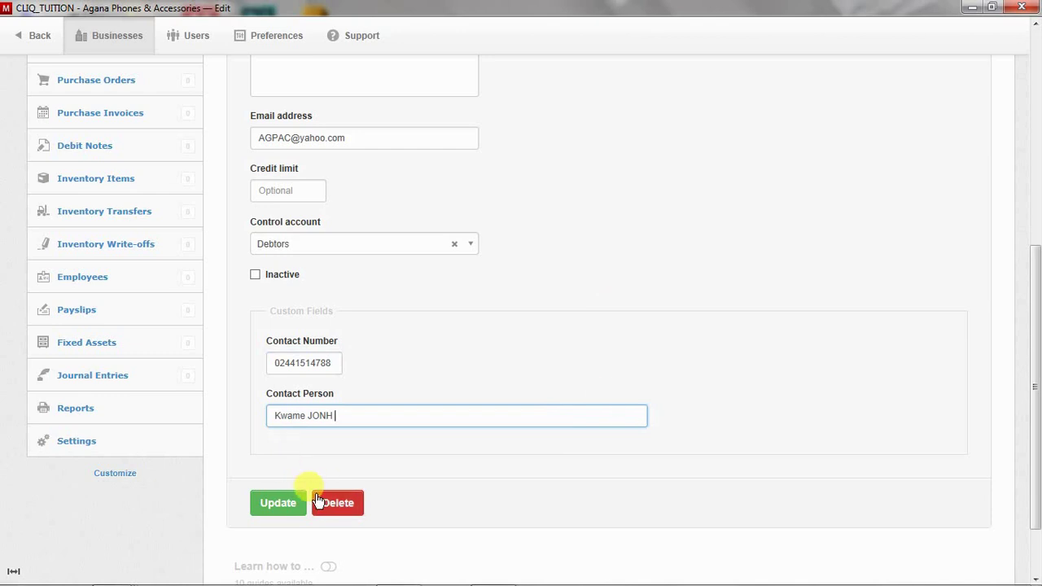
click(267, 502)
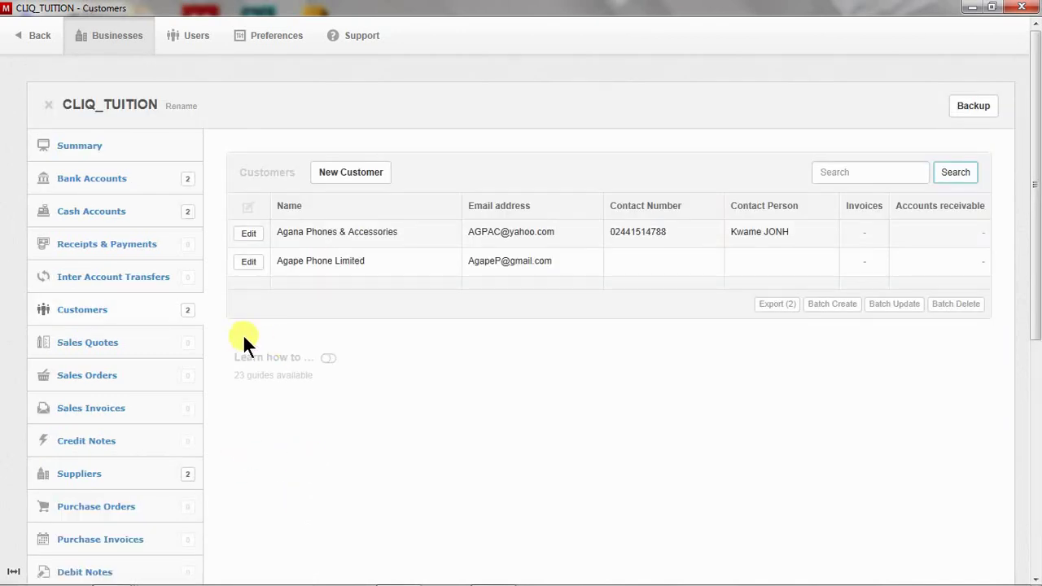
Enter the contact number and contact person for Agape Phone Limited and save
click(248, 262)
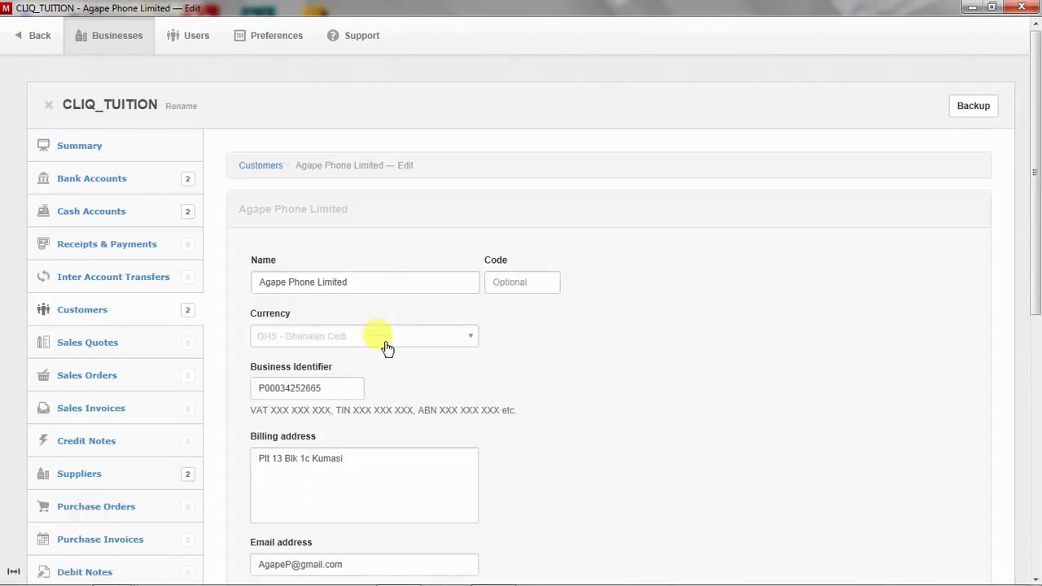
scroll(358, 391, down, 3)
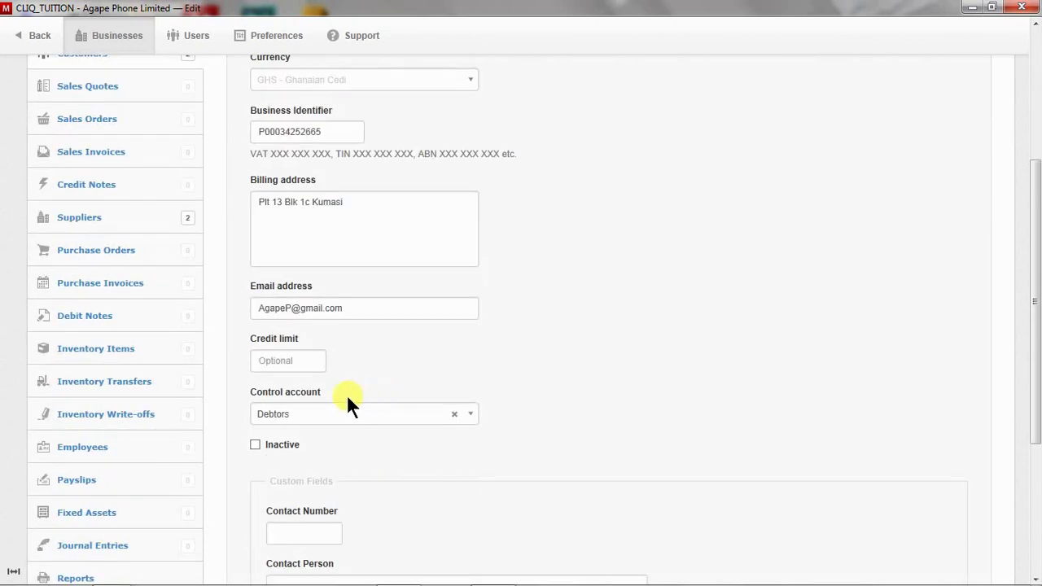
scroll(354, 434, down, 3)
click(329, 367)
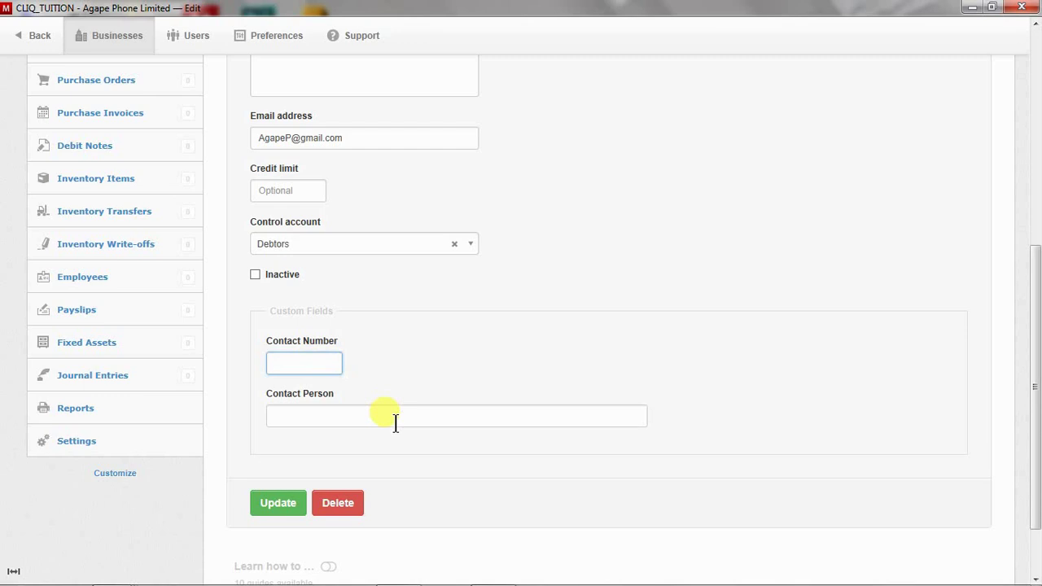
click(395, 420)
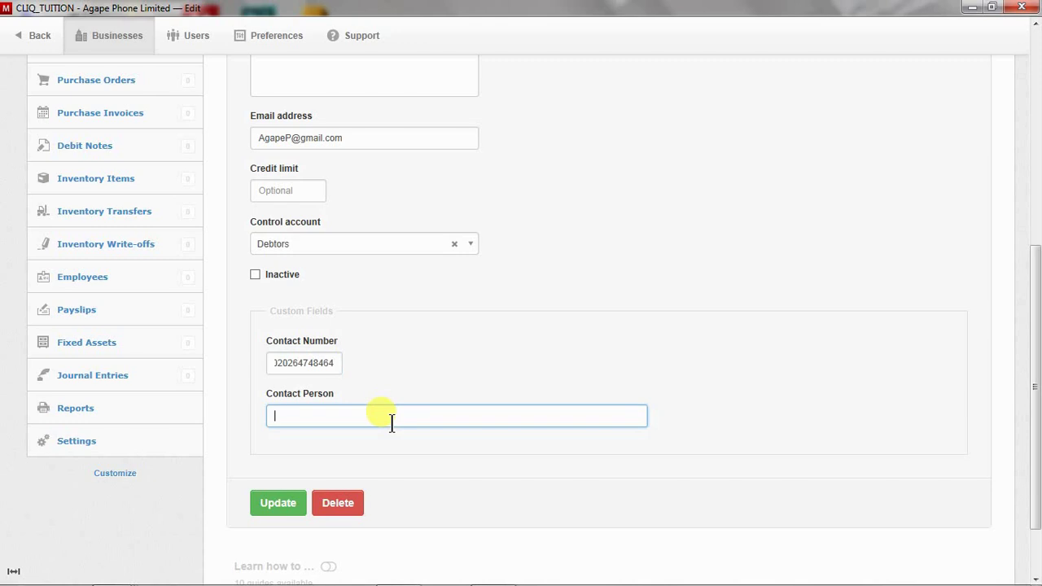
click(285, 503)
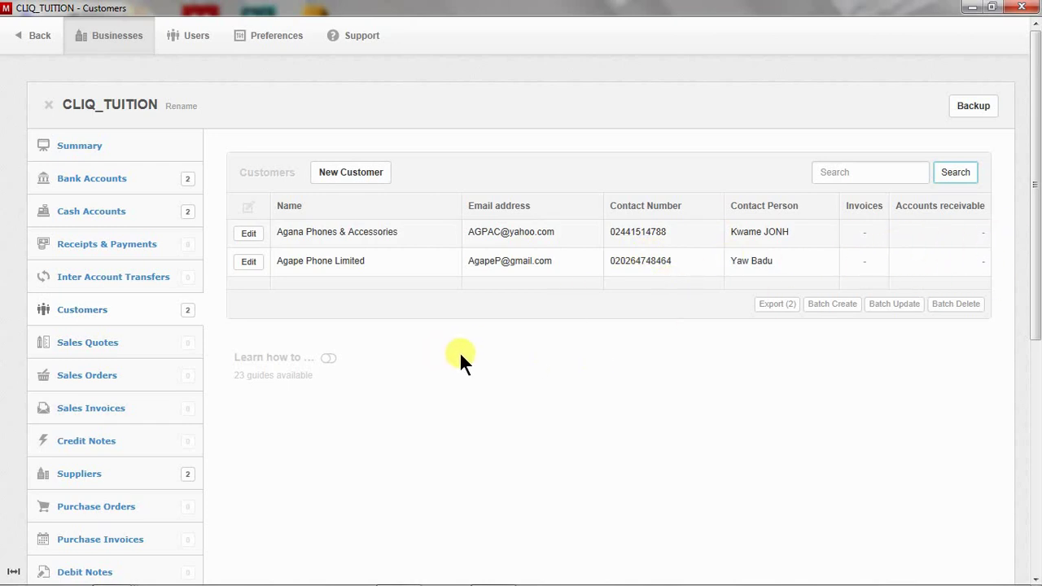
scroll(467, 358, down, 3)
Glance at the Suppliers list, then go to Settings > Custom Fields and scroll to the supplier fields
click(134, 310)
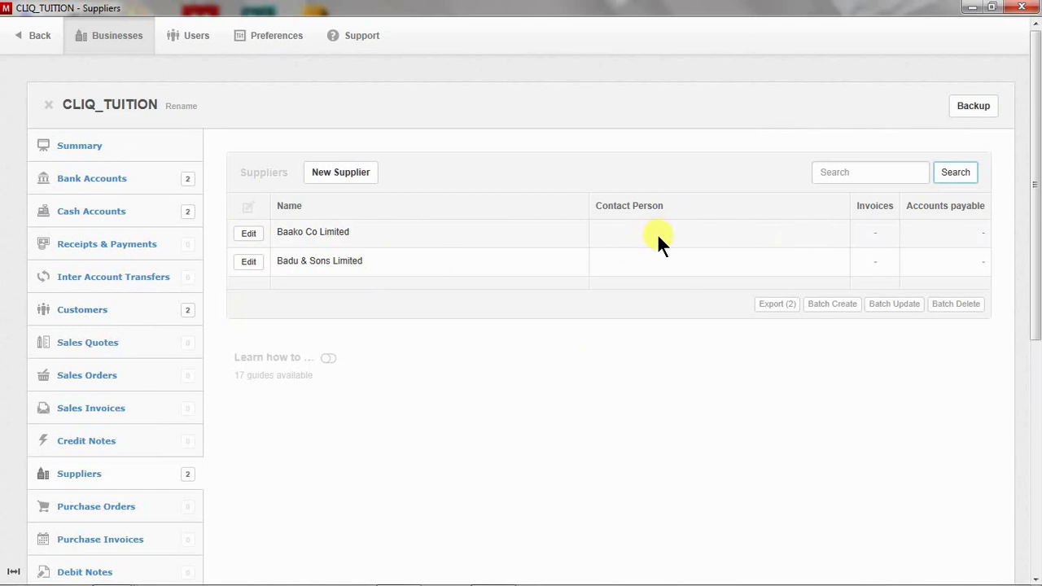
scroll(667, 244, down, 6)
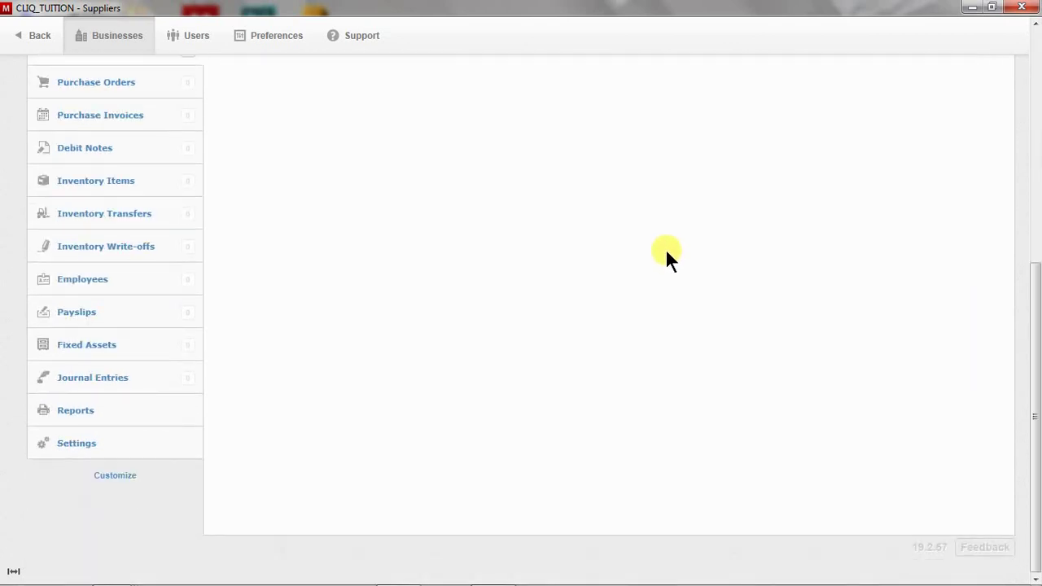
click(133, 442)
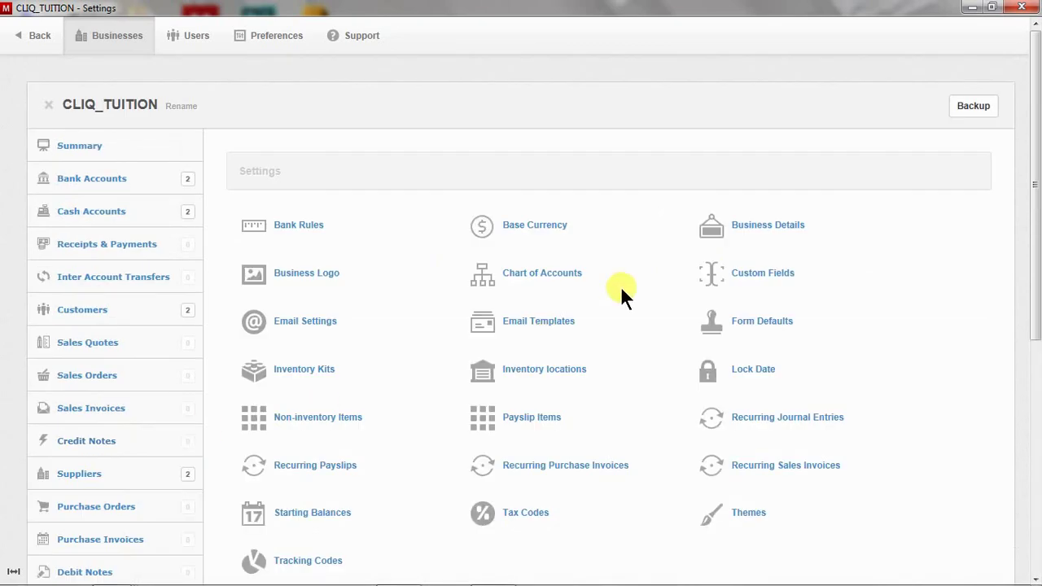
click(720, 272)
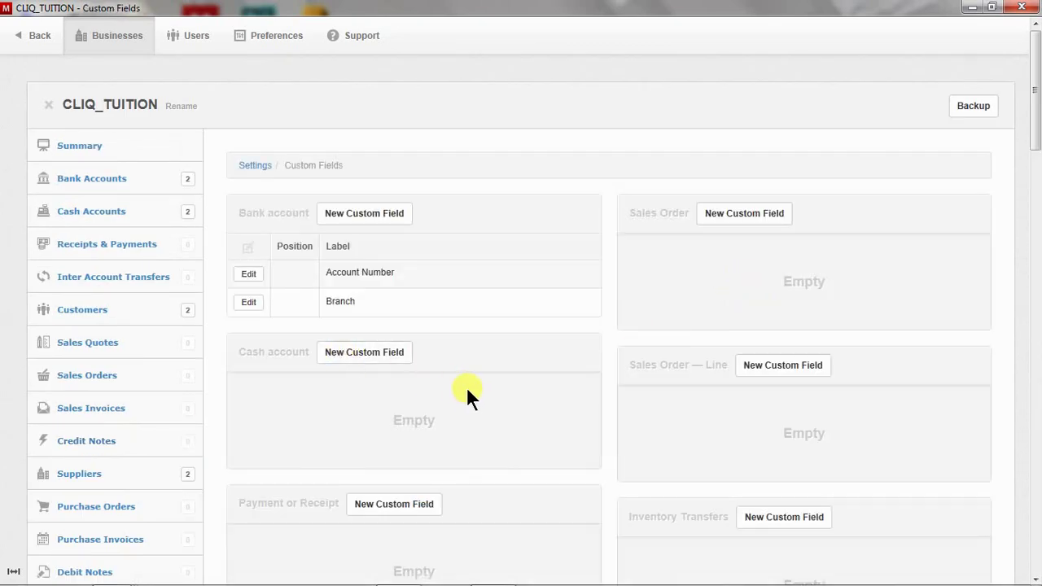
scroll(470, 391, down, 5)
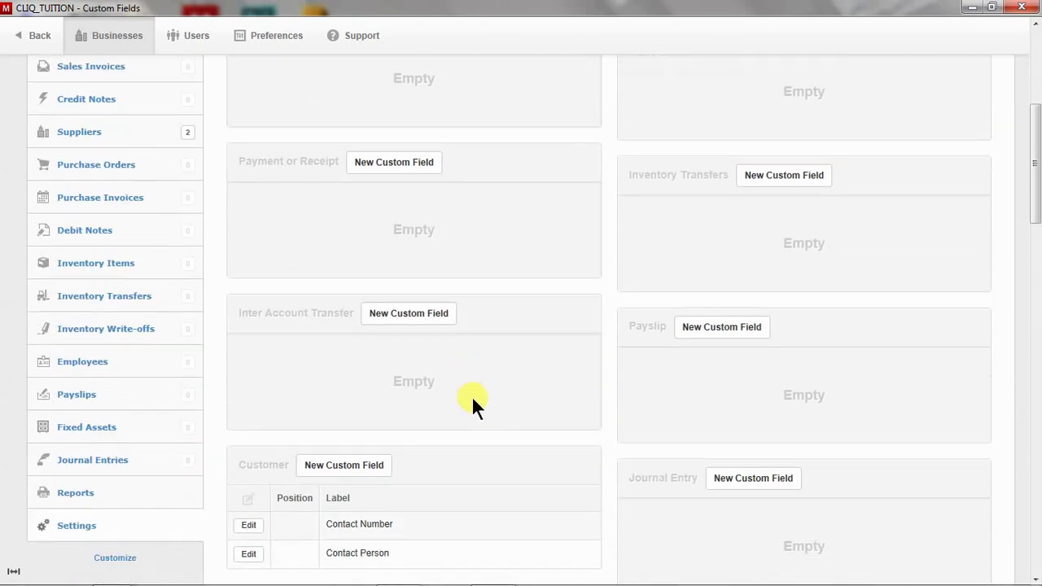
scroll(473, 395, down, 3)
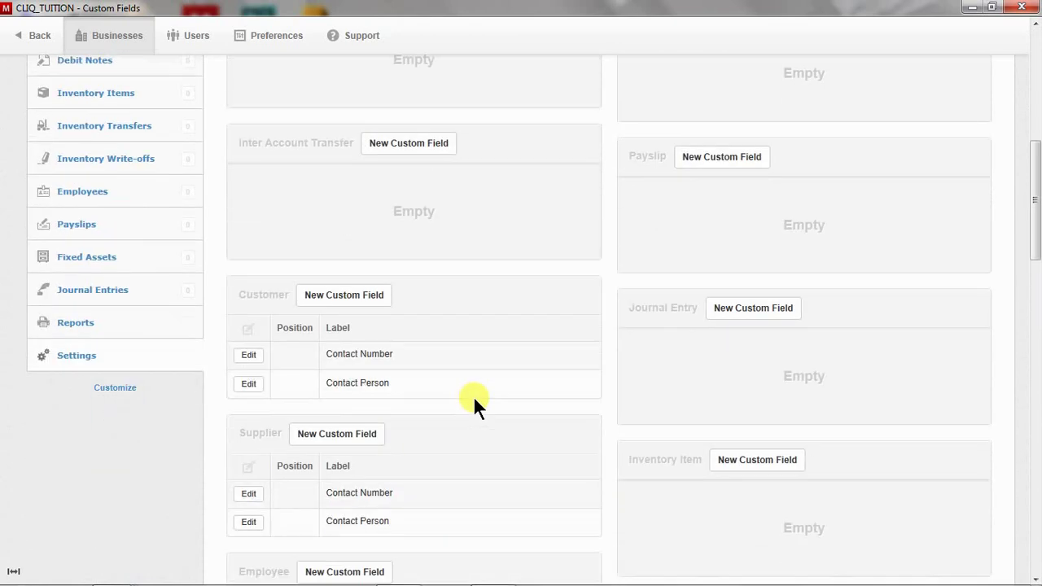
scroll(473, 396, down, 3)
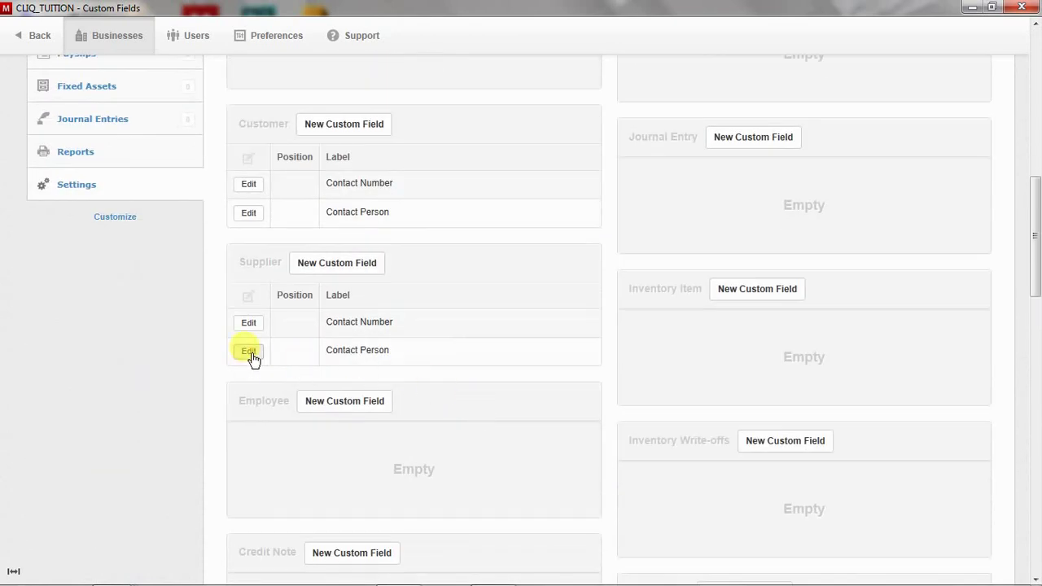
Re-save the supplier Contact Number custom field, then view Suppliers with Contact Number and Contact Person columns
click(249, 324)
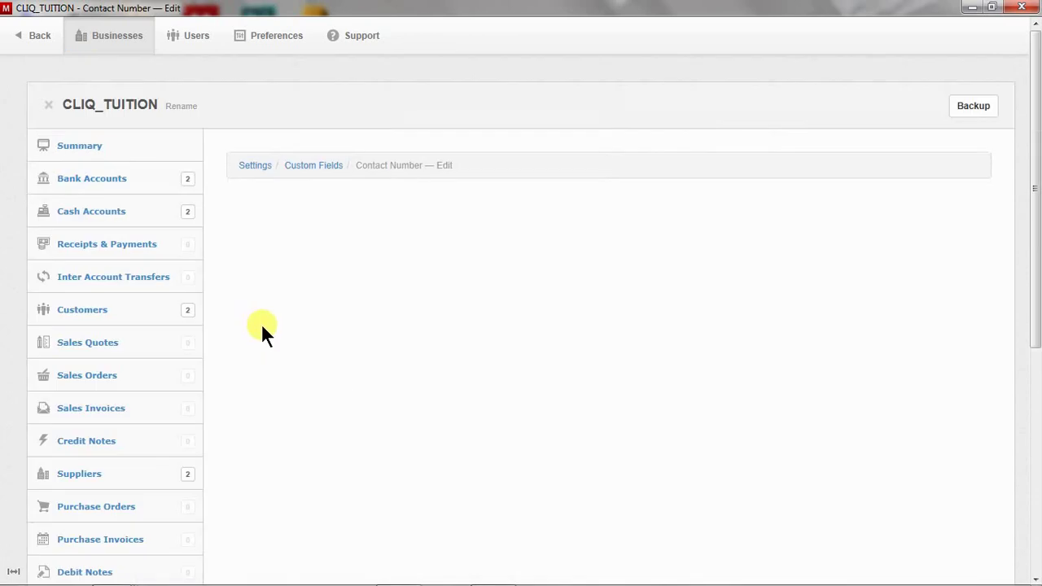
scroll(391, 366, down, 1)
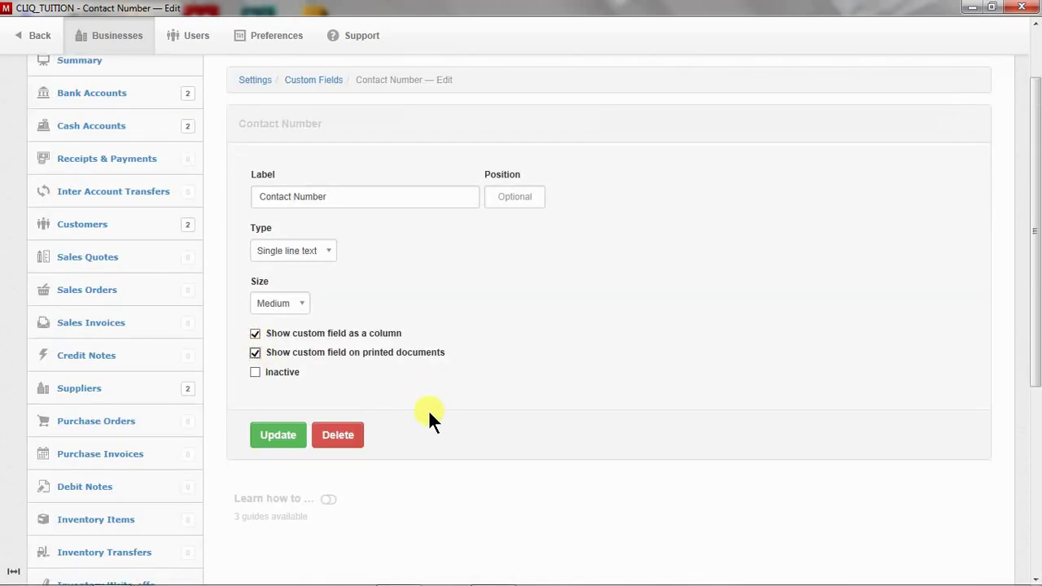
click(293, 440)
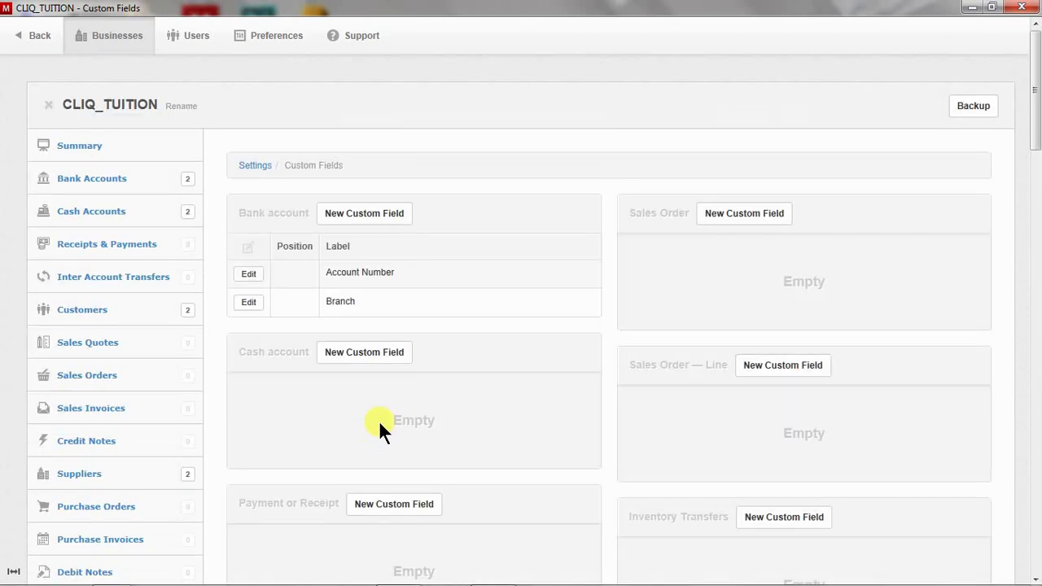
scroll(210, 448, down, 1)
click(132, 393)
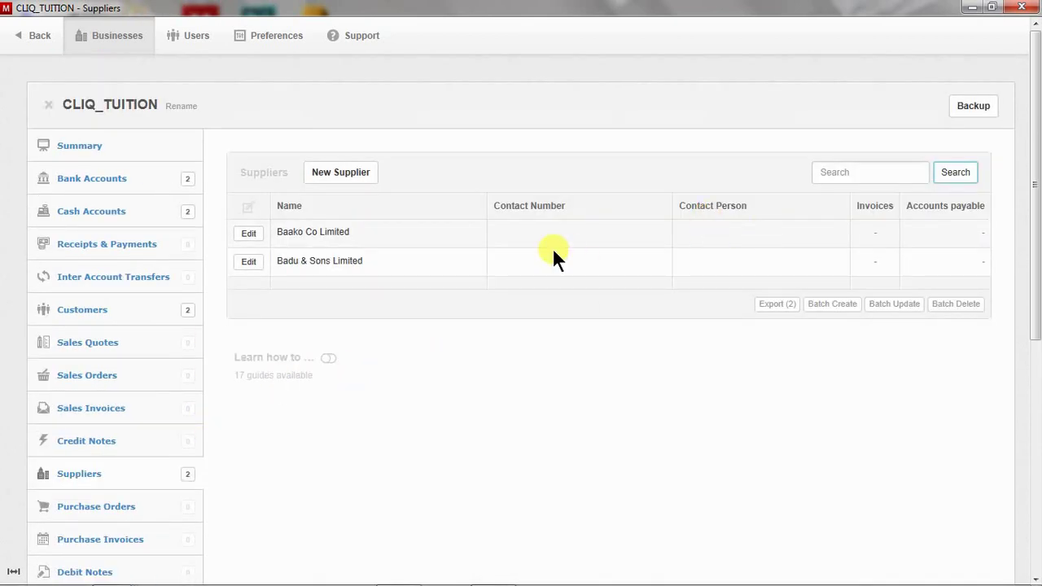
Enter Baako Co Limited's contact phone number and contact person's name, then save the supplier record
click(259, 236)
scroll(440, 415, down, 5)
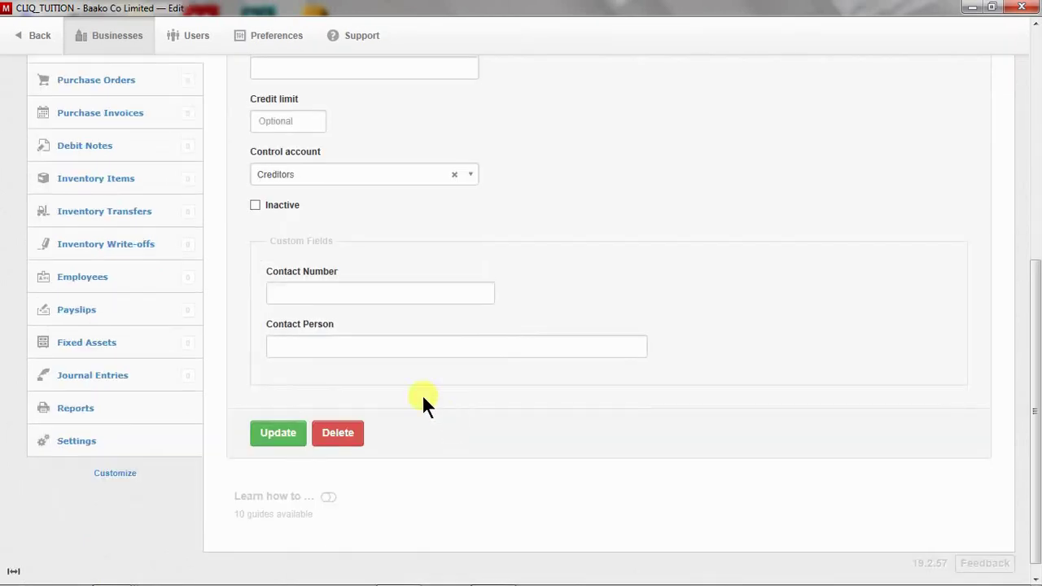
click(374, 294)
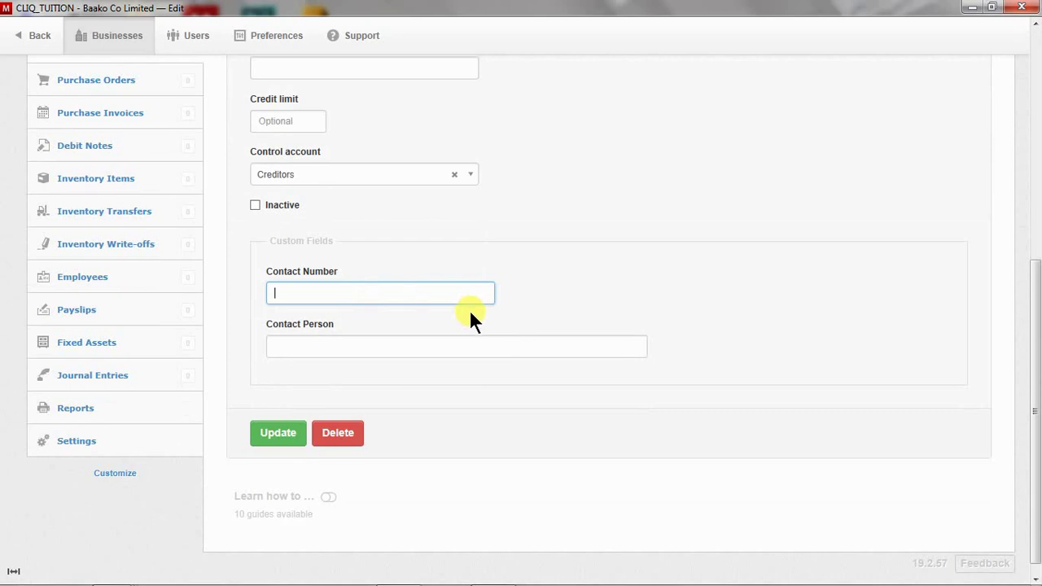
key(Tab)
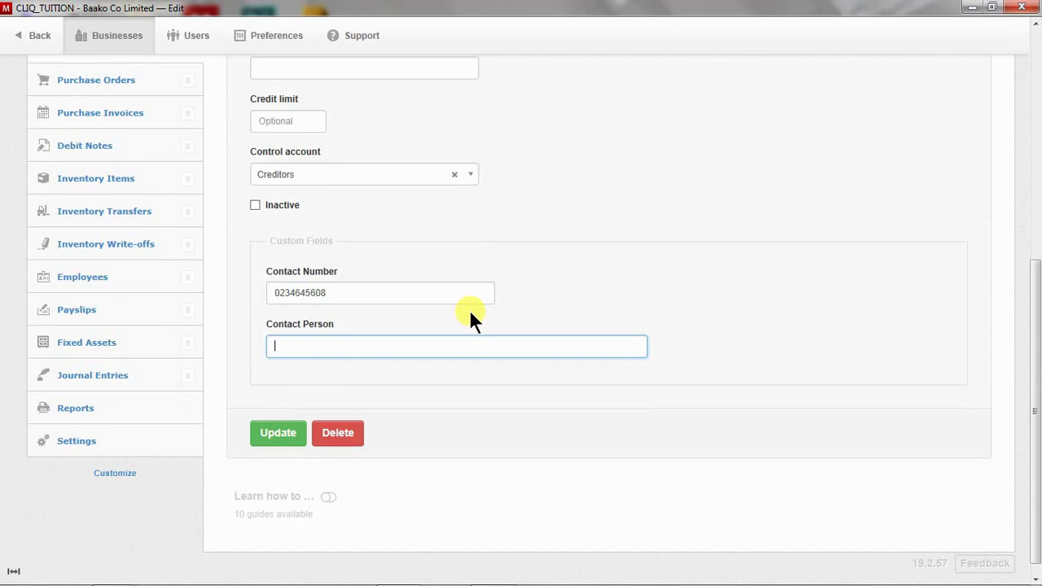
click(283, 420)
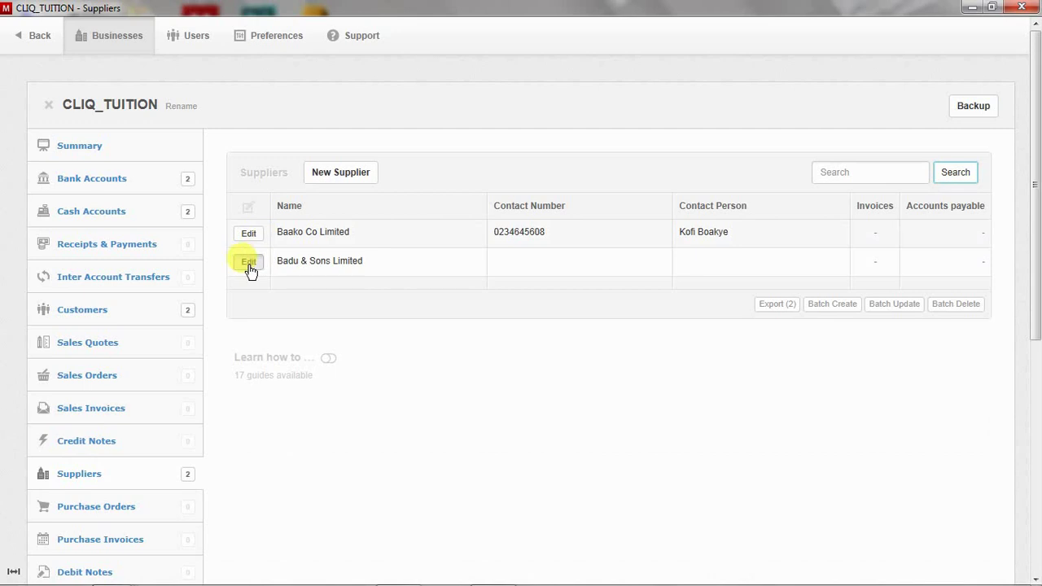
Enter Badu & Sons Limited's contact phone number and contact person's name, then save the supplier record
click(250, 262)
scroll(385, 405, down, 2)
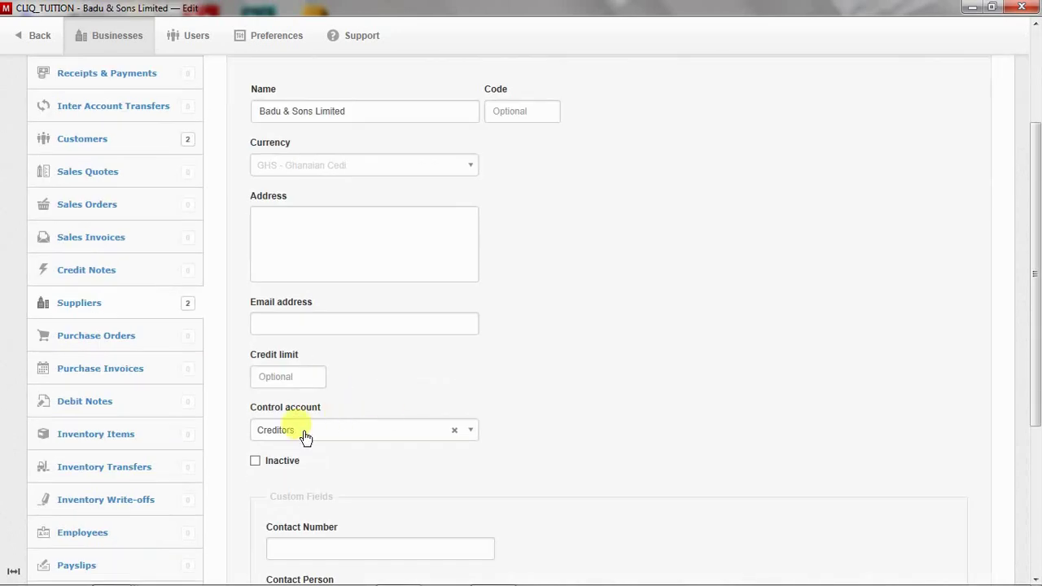
scroll(331, 423, down, 1)
click(334, 462)
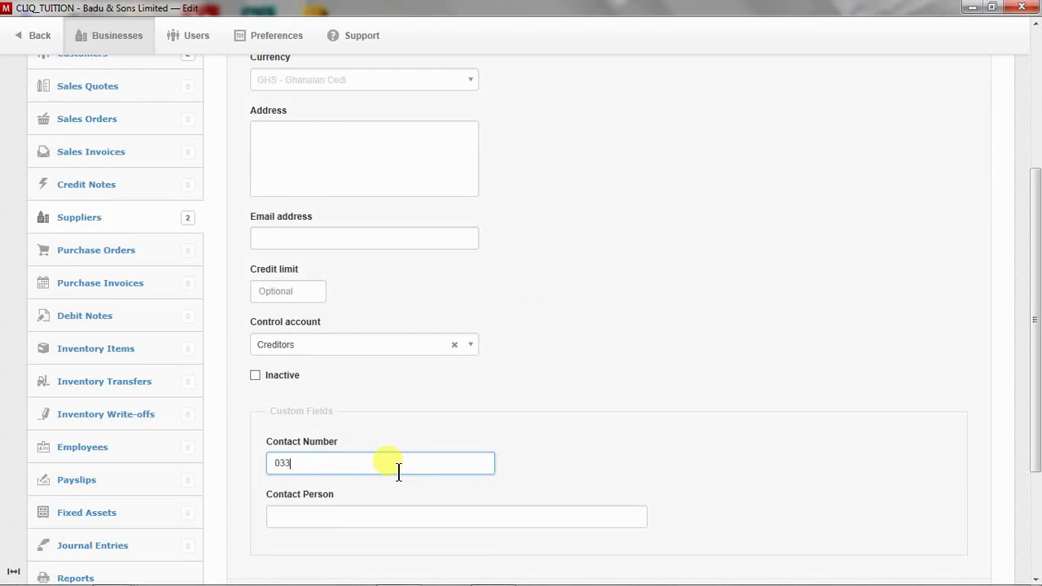
click(464, 521)
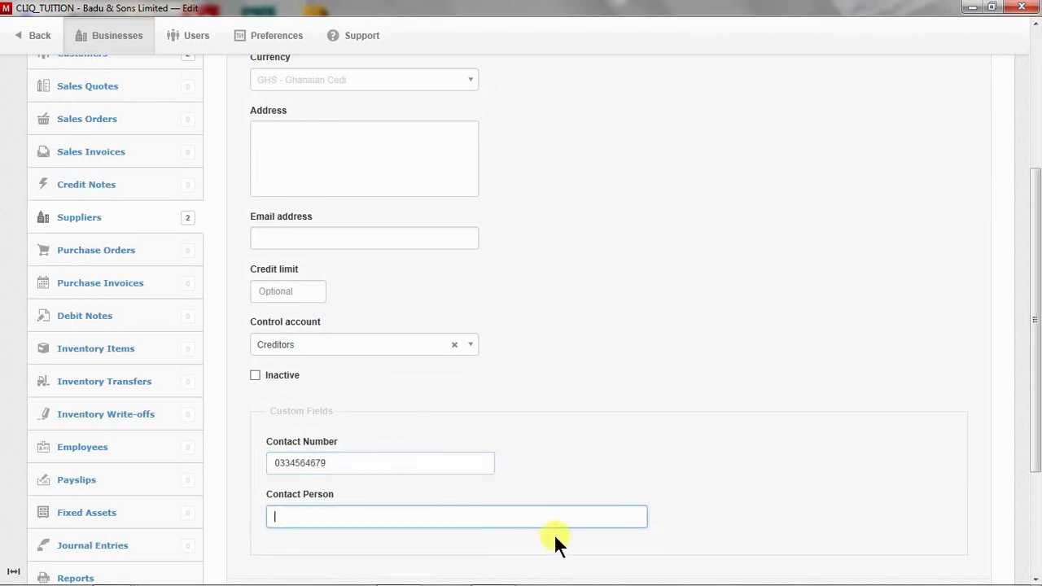
scroll(488, 325, down, 2)
click(280, 434)
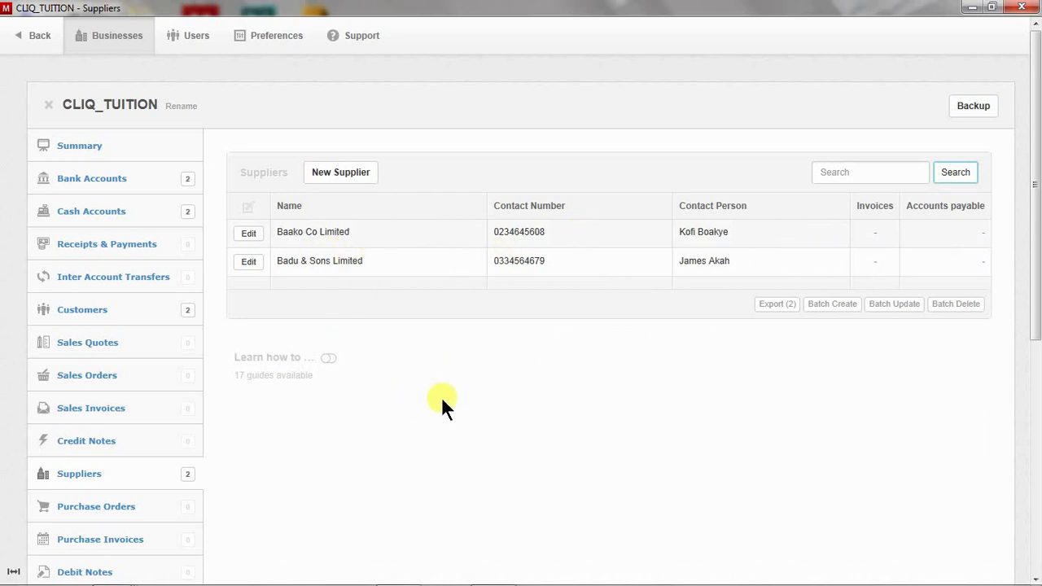
scroll(448, 424, down, 5)
Scroll through every custom field group in Settings, then return to the CLIQ_TUITION Summary page
click(123, 447)
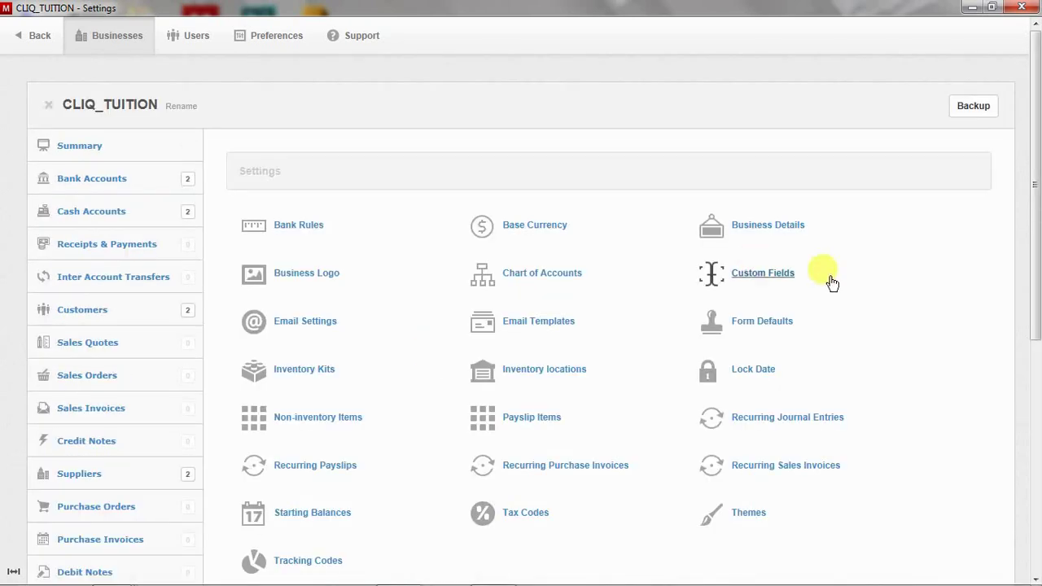
click(751, 277)
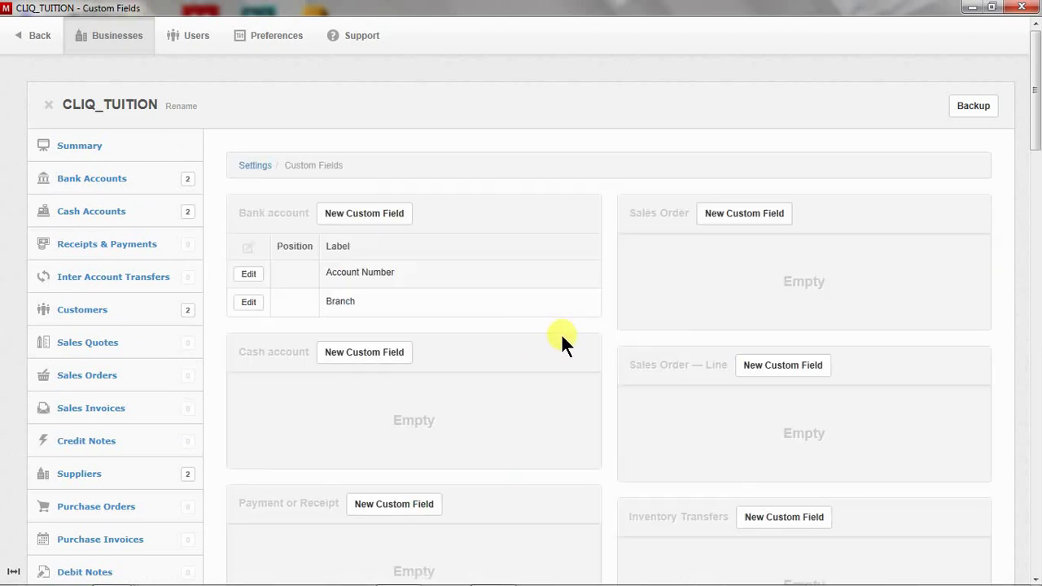
scroll(560, 334, down, 6)
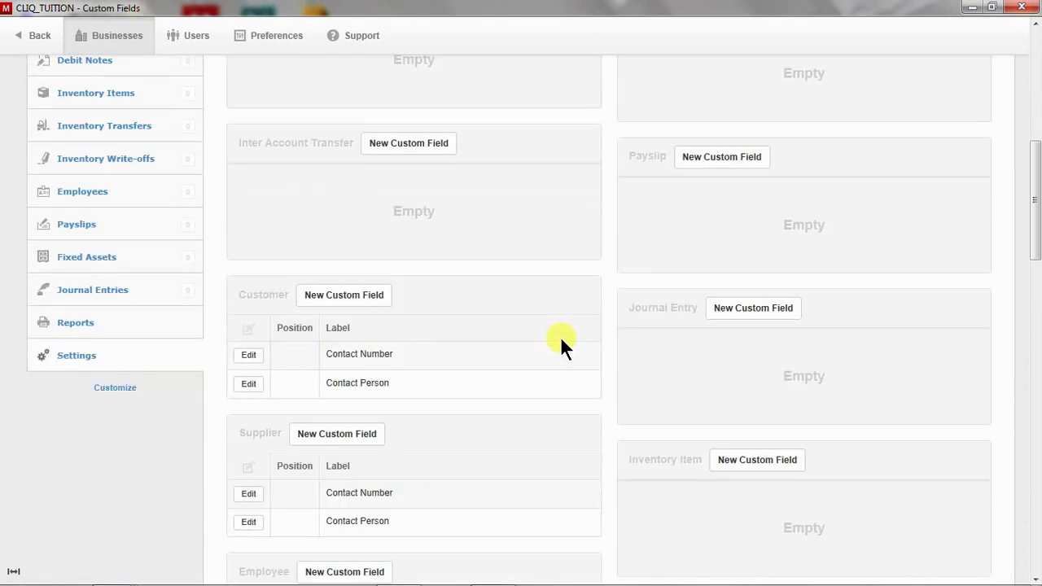
scroll(560, 337, up, 2)
scroll(834, 332, up, 2)
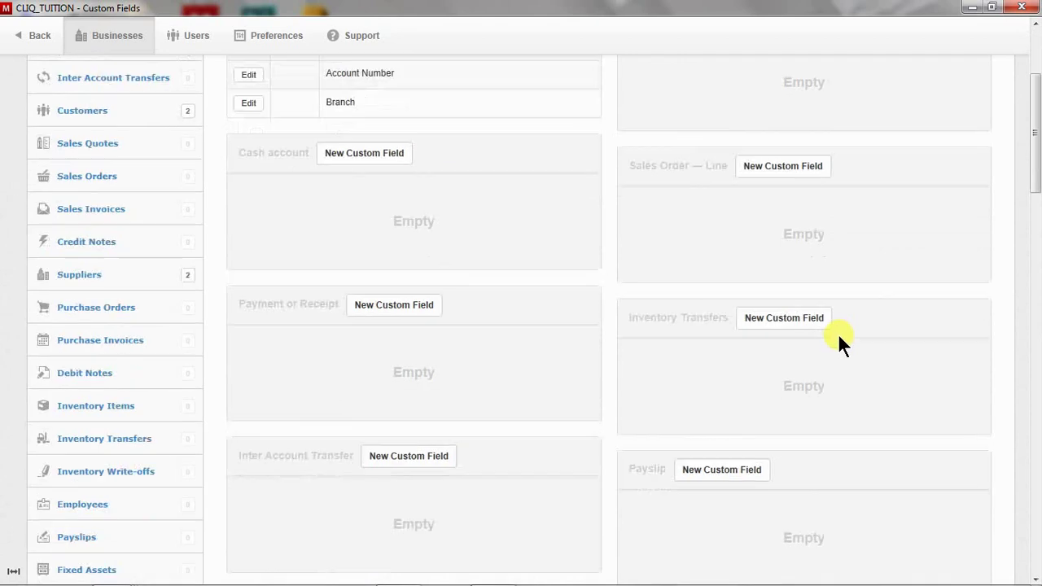
scroll(842, 333, down, 5)
scroll(864, 334, down, 3)
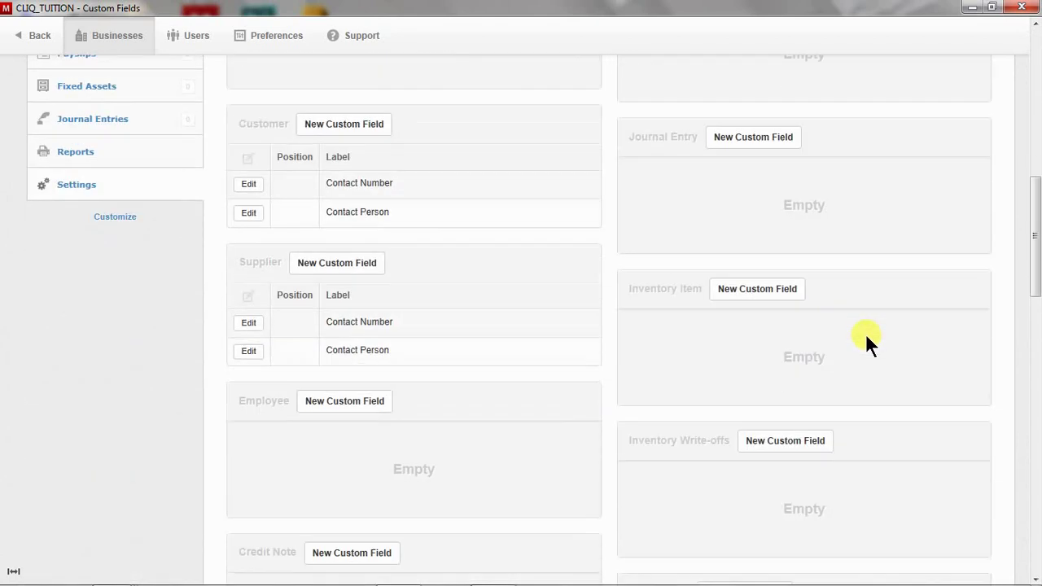
scroll(862, 333, down, 4)
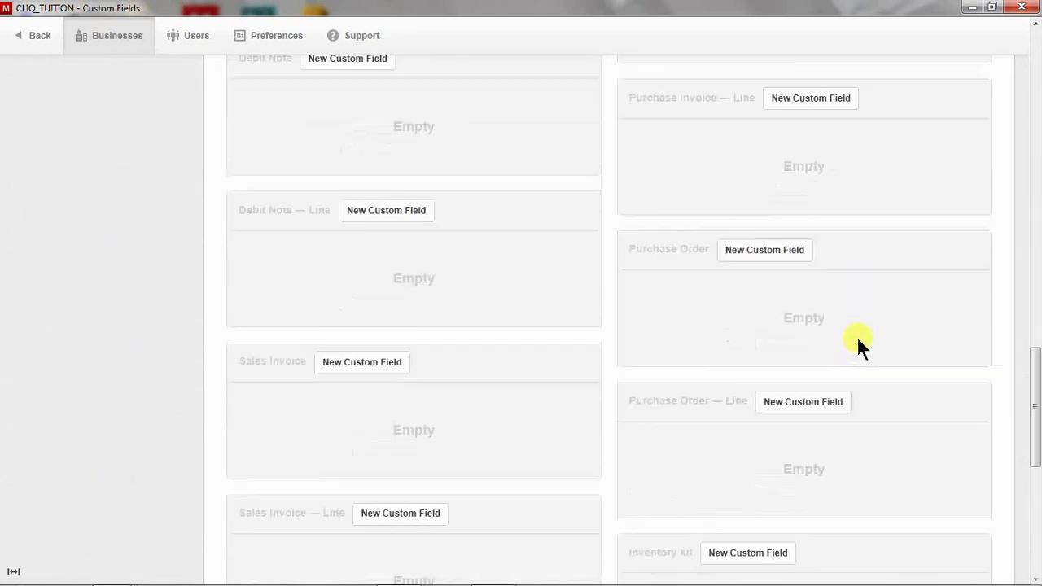
scroll(854, 334, up, 20)
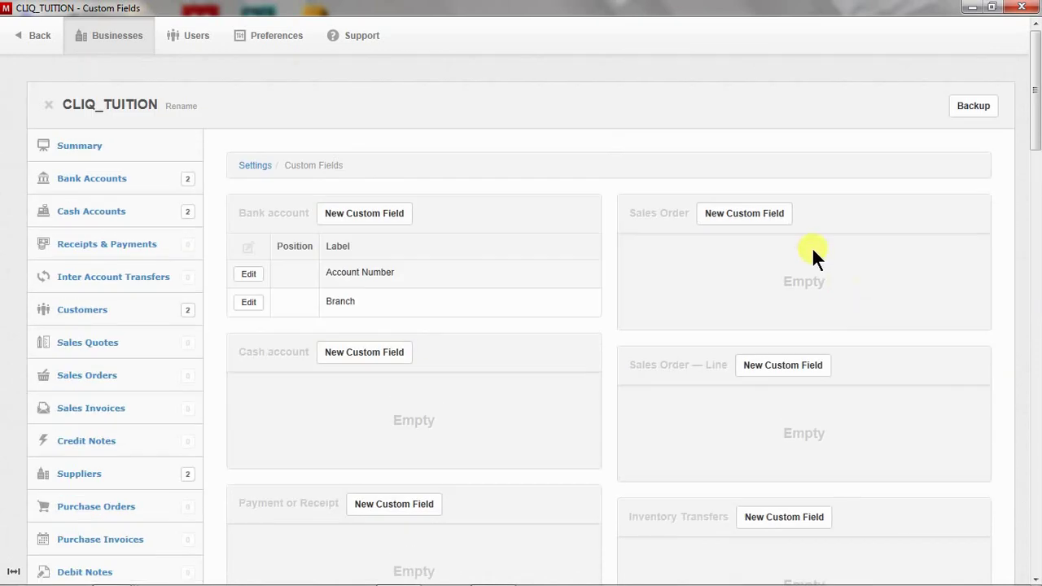
click(164, 145)
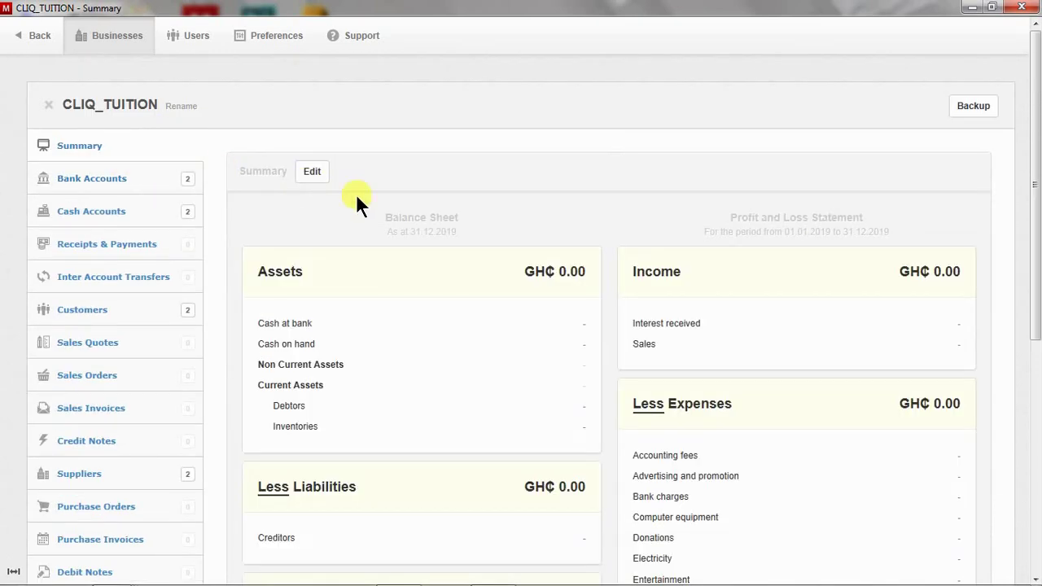